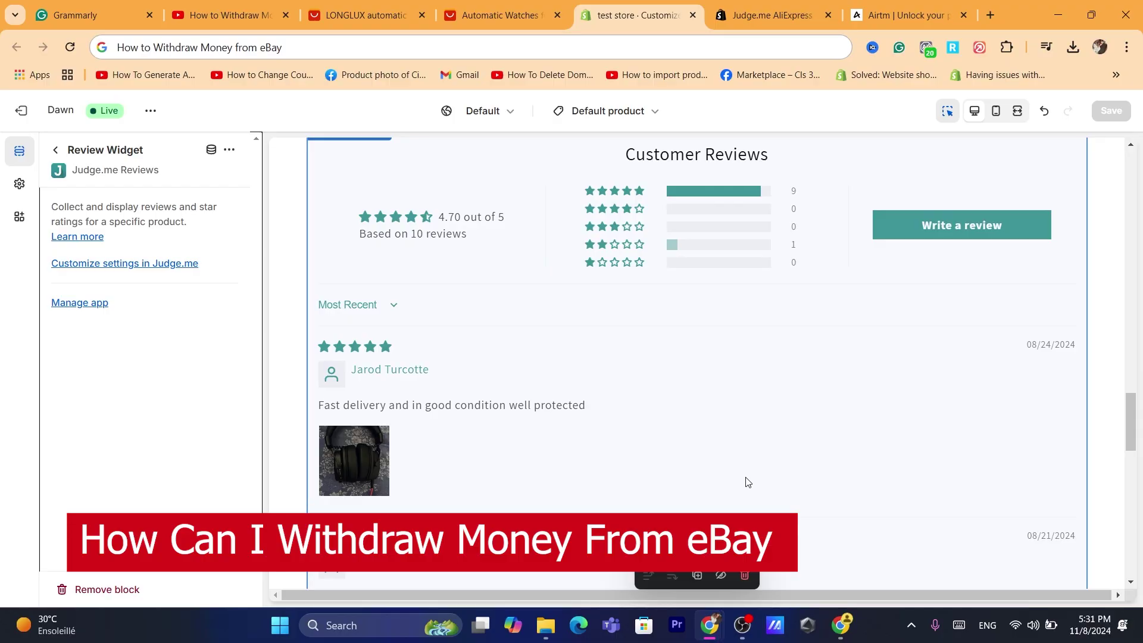
- Reload the eBay page from the address bar
{"action": "left_click", "coordinate": [840, 625]}
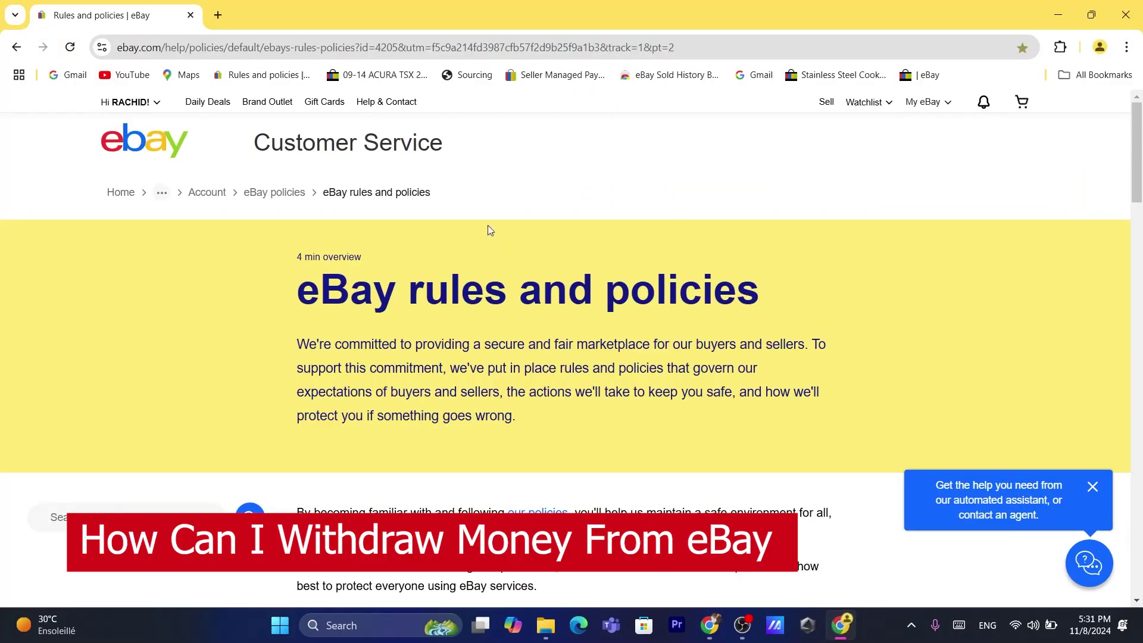
{"action": "left_click", "coordinate": [404, 48]}
{"action": "type", "text": "ebay."}
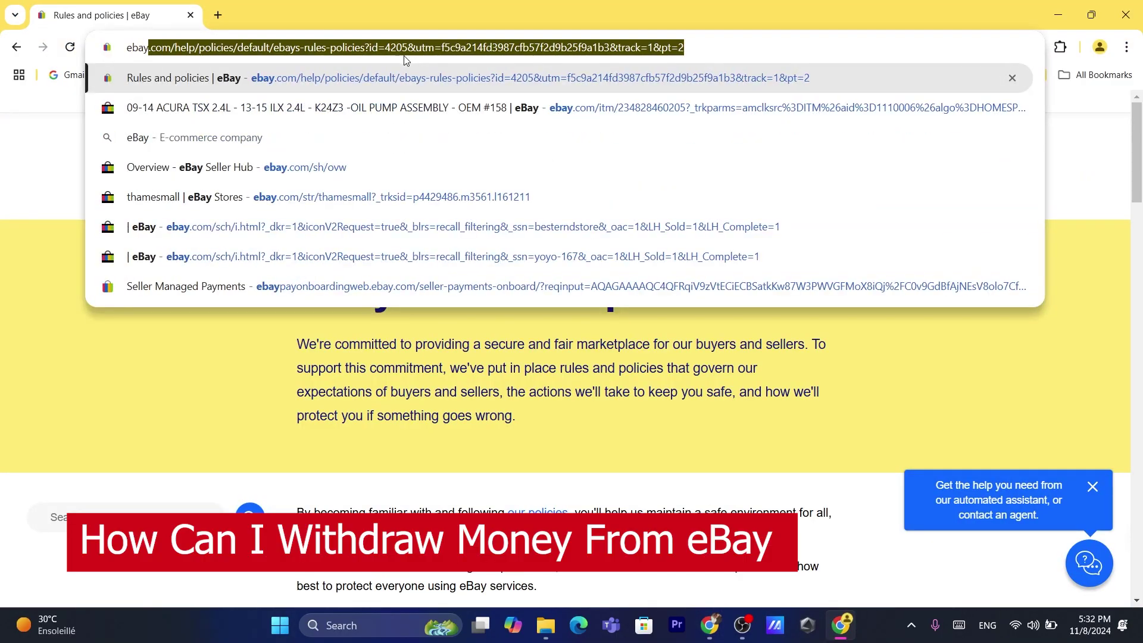
{"action": "key", "text": "Return"}
- Open the Selling section under My eBay to reach the Seller Hub Overview
{"action": "mouse_move", "coordinate": [931, 103]}
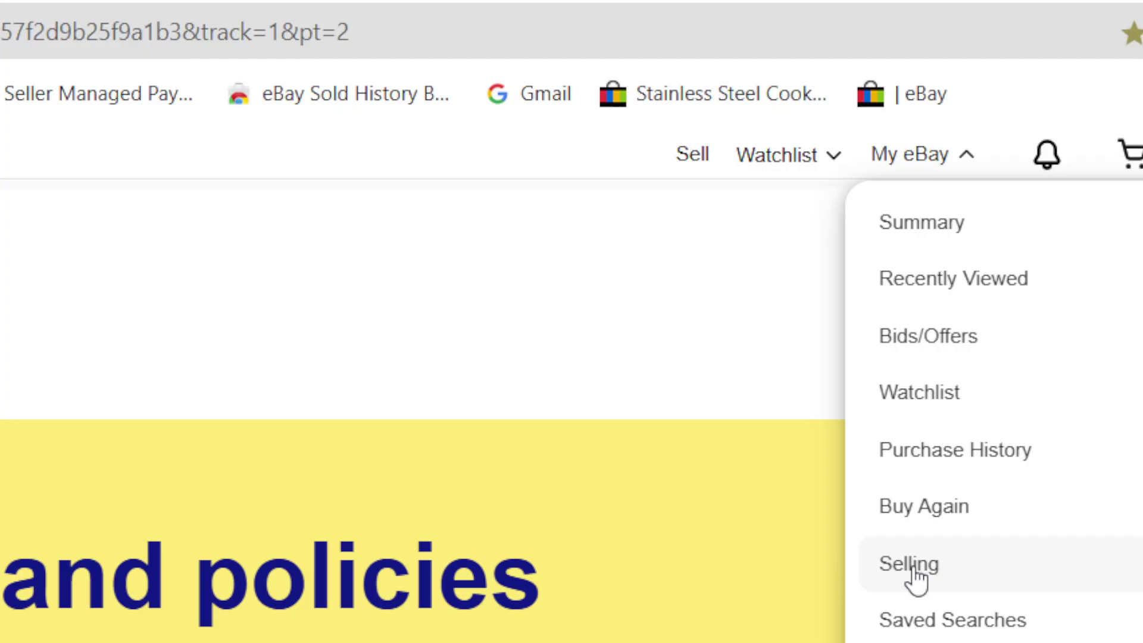
{"action": "left_click", "coordinate": [923, 565]}
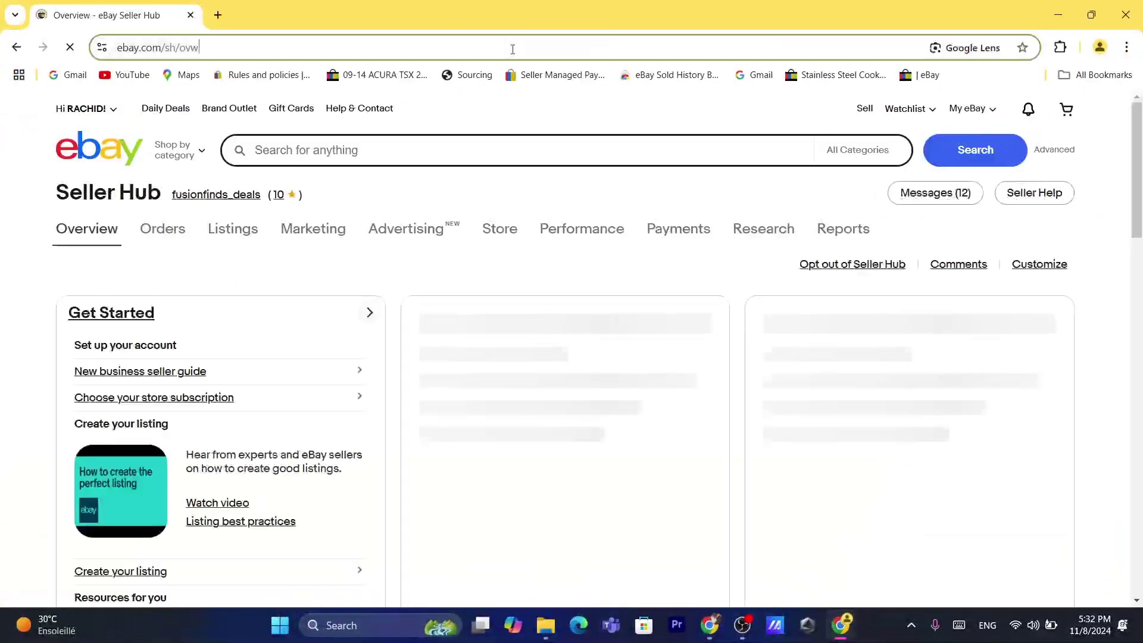
{"action": "left_click", "coordinate": [511, 46]}
{"action": "type", "text": "s"}
{"action": "left_click", "coordinate": [507, 369]}
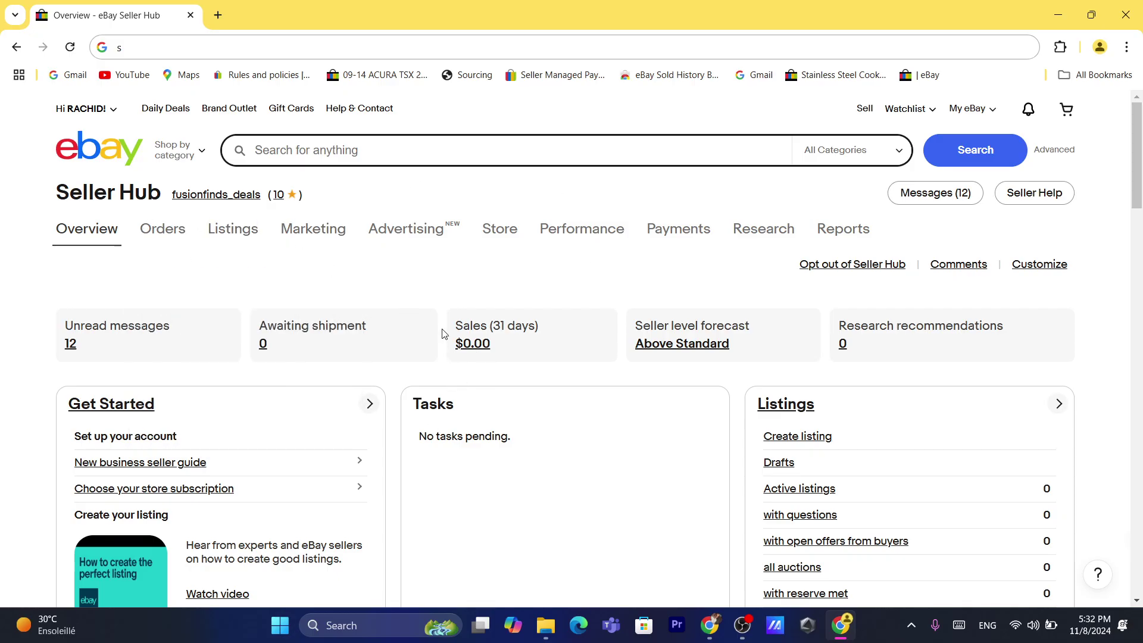
- In a new tab, search Google for 'seller hub ebay' and open the eBay Seller Hub result
{"action": "left_click", "coordinate": [218, 14]}
{"action": "type", "text": "se"}
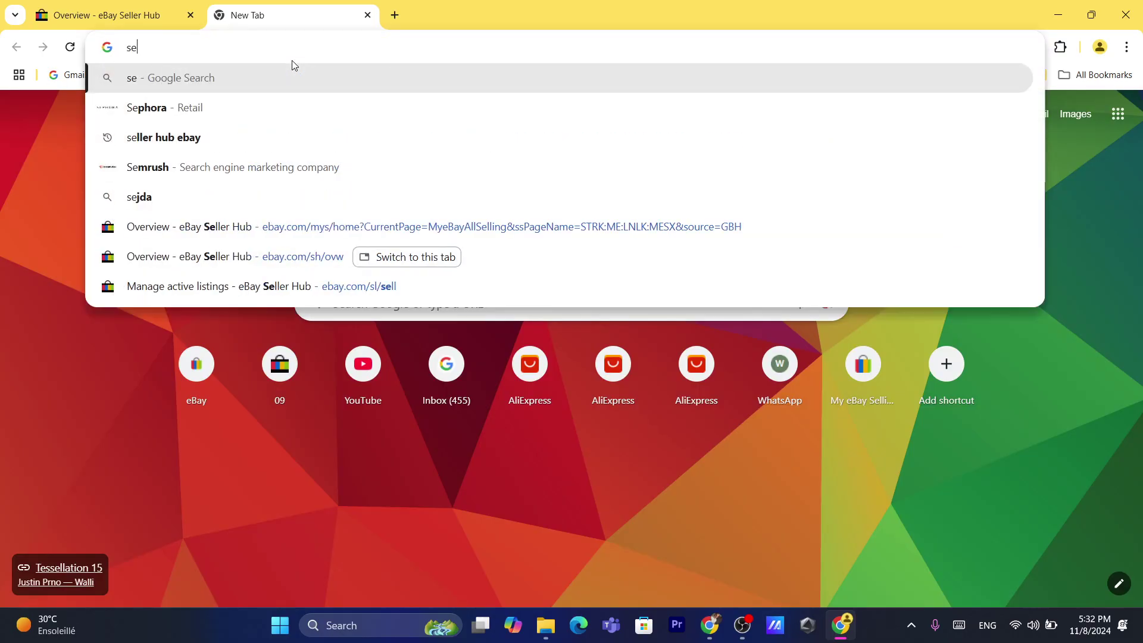
{"action": "type", "text": "ller hub ebay"}
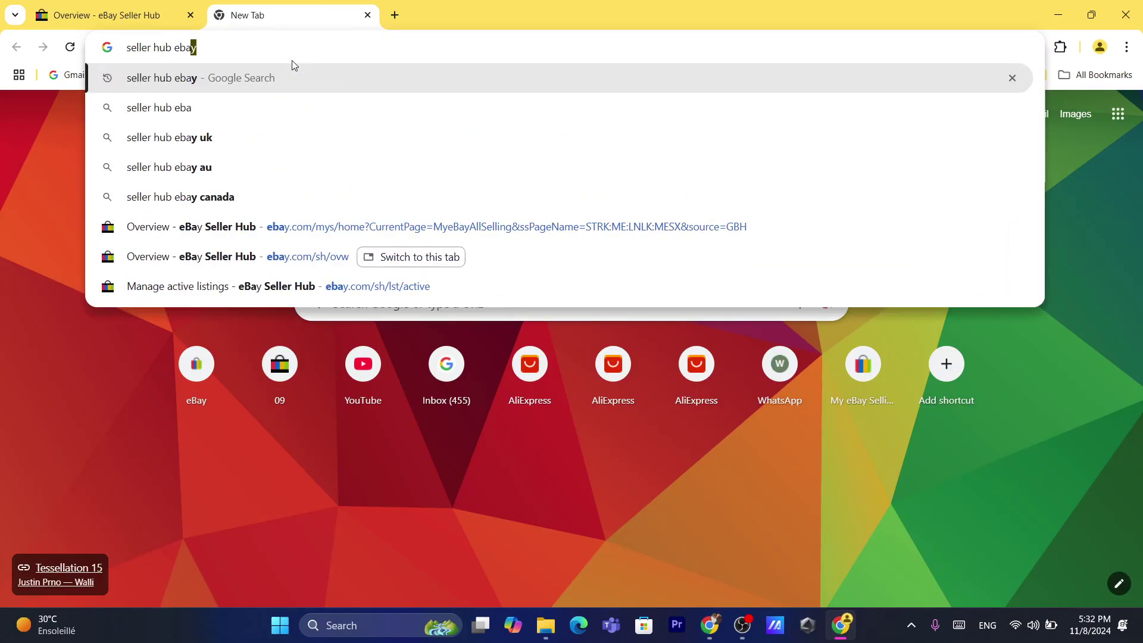
{"action": "key", "text": "Return"}
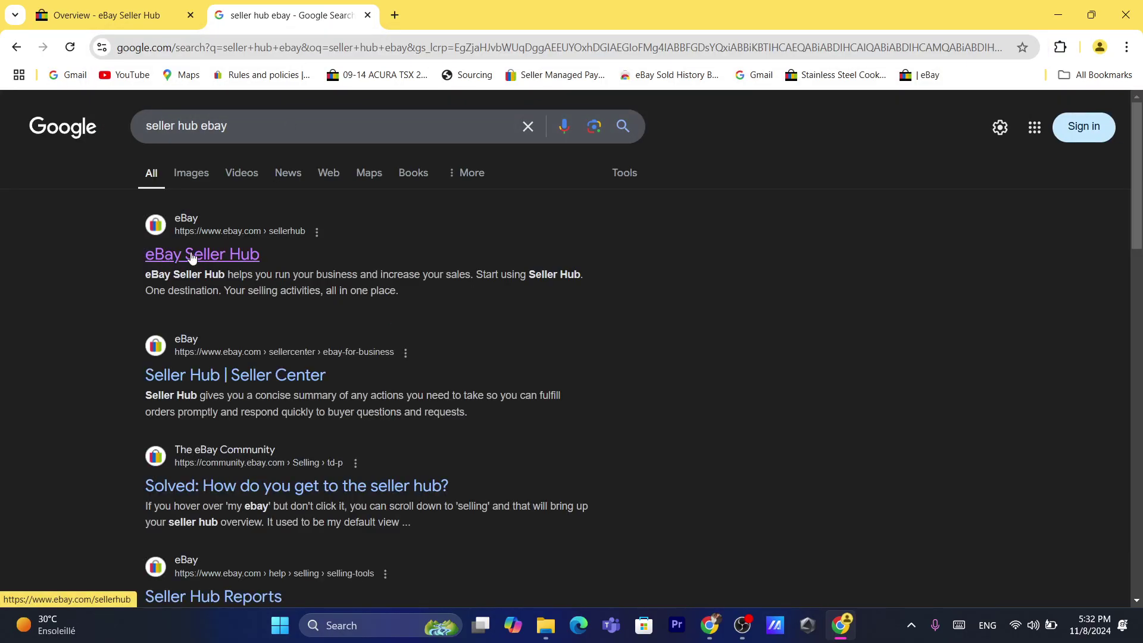
{"action": "left_click", "coordinate": [192, 257]}
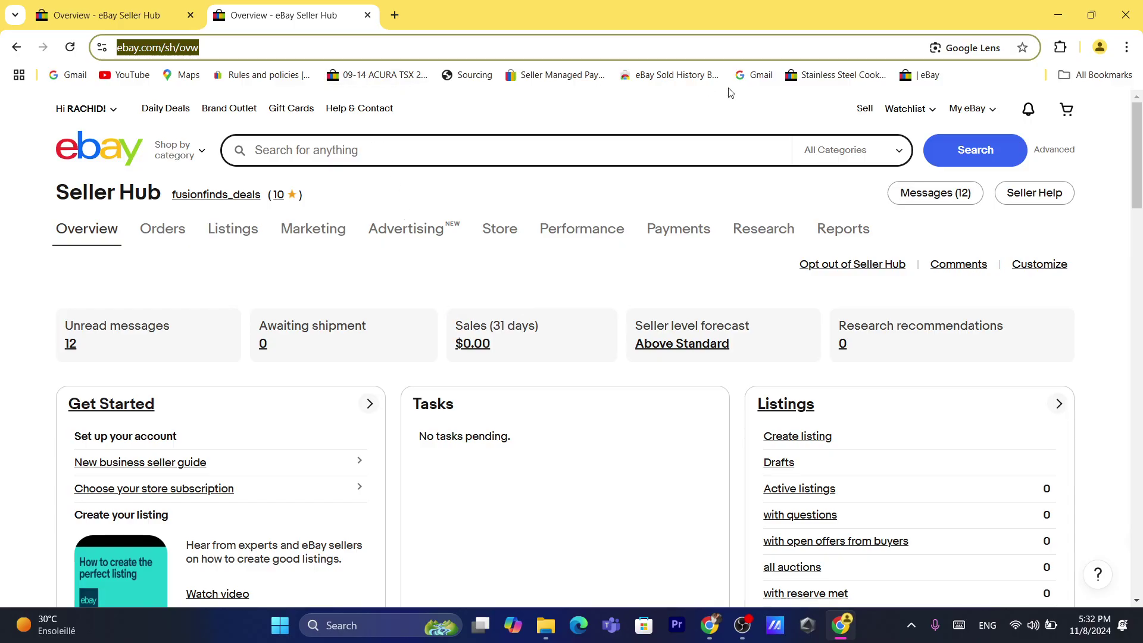
{"action": "mouse_move", "coordinate": [962, 103]}
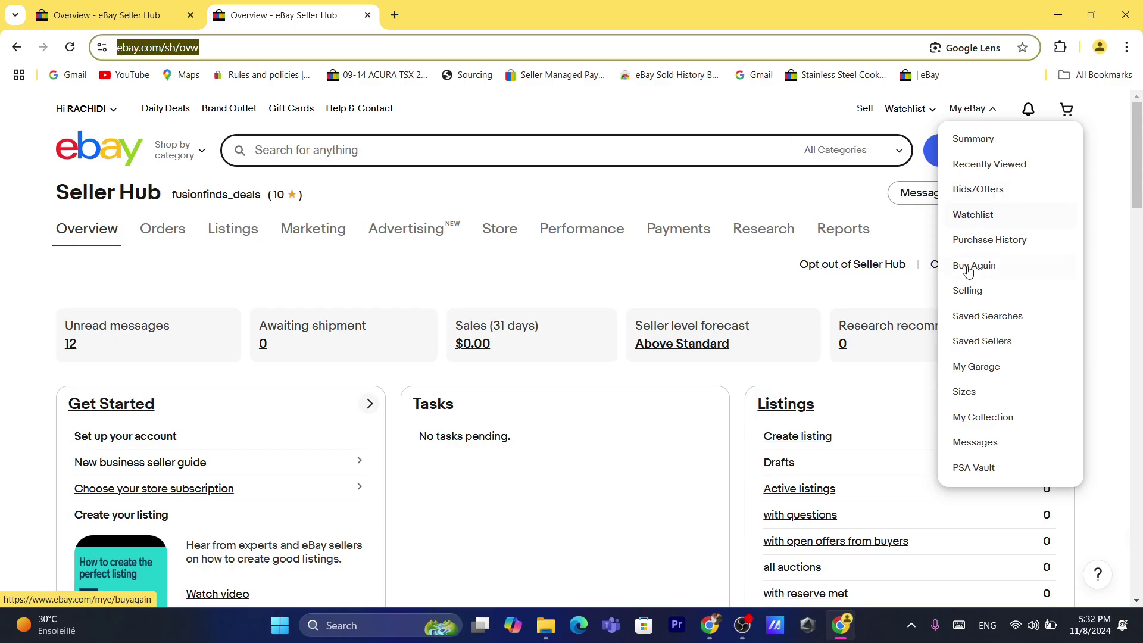
{"action": "left_click", "coordinate": [963, 292]}
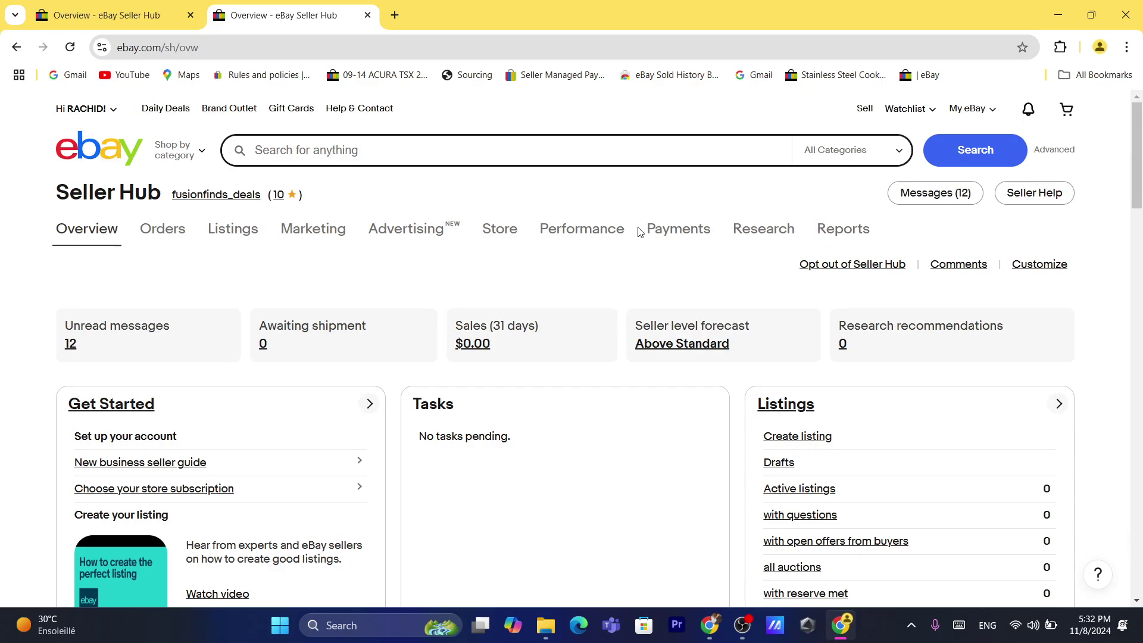
- Open Payments and highlight the Payout schedule preference showing Daily
{"action": "left_click", "coordinate": [688, 230]}
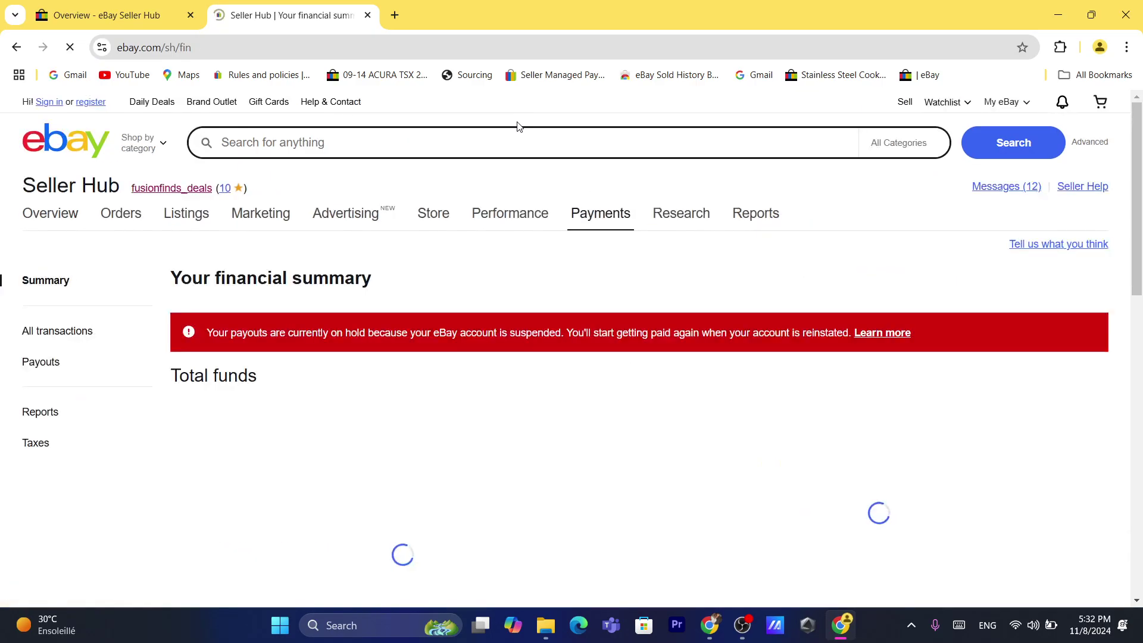
{"action": "scroll", "coordinate": [507, 447], "scroll_direction": "down", "scroll_amount": 10}
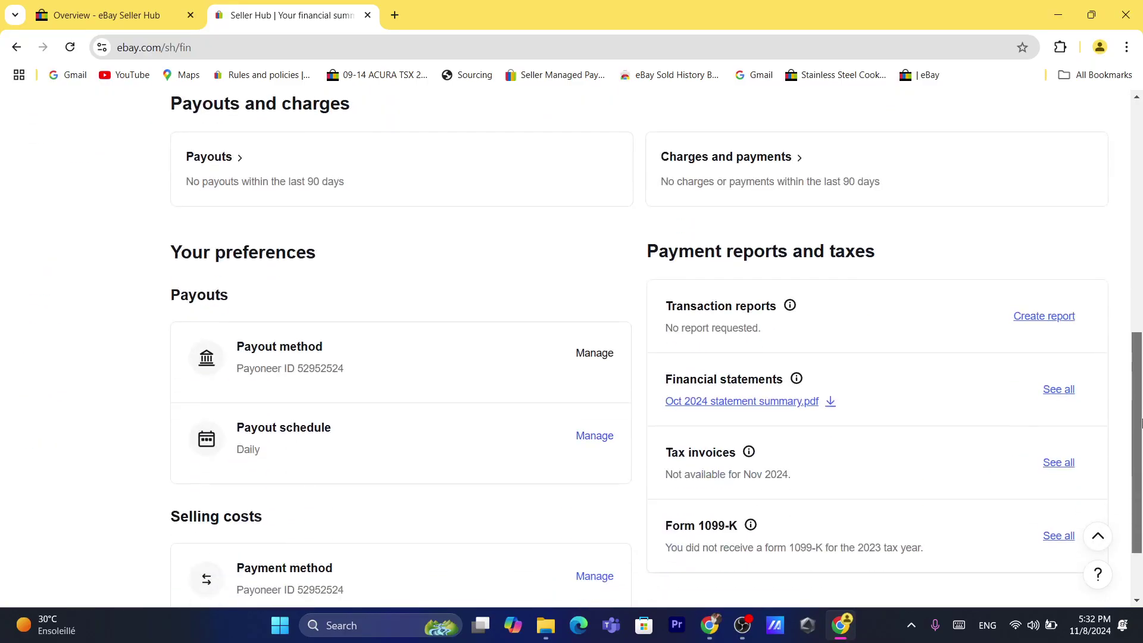
{"action": "left_click_drag", "start_coordinate": [237, 408], "coordinate": [349, 408]}
{"action": "left_click", "coordinate": [349, 409]}
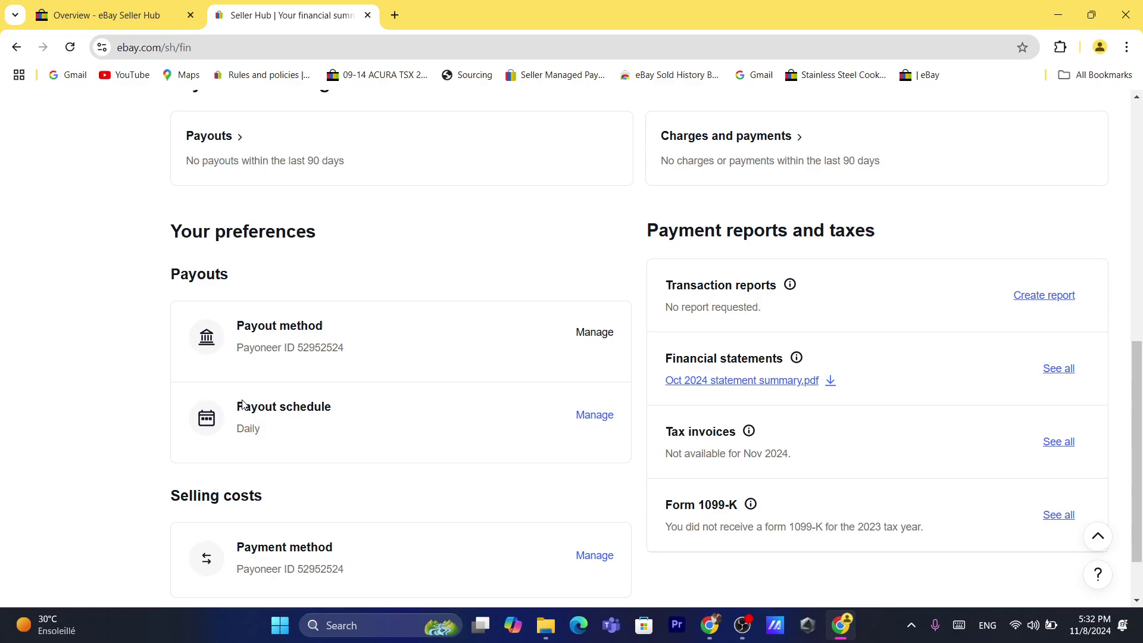
{"action": "left_click_drag", "start_coordinate": [242, 404], "coordinate": [340, 409]}
{"action": "left_click", "coordinate": [342, 409]}
{"action": "left_click_drag", "start_coordinate": [233, 408], "coordinate": [344, 410]}
{"action": "left_click", "coordinate": [345, 413]}
{"action": "left_click_drag", "start_coordinate": [230, 405], "coordinate": [341, 411]}
{"action": "left_click", "coordinate": [354, 413]}
{"action": "left_click_drag", "start_coordinate": [229, 399], "coordinate": [328, 422]}
{"action": "left_click", "coordinate": [332, 421]}
- Open the payout schedule settings and select Monthly
{"action": "left_click", "coordinate": [594, 417]}
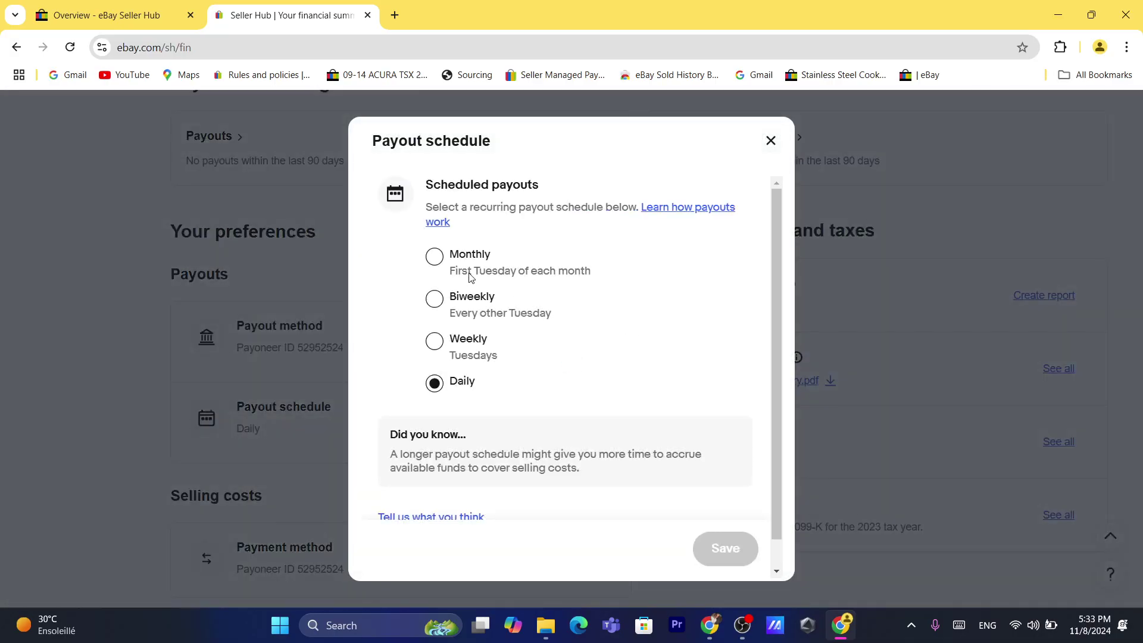
{"action": "left_click", "coordinate": [470, 276]}
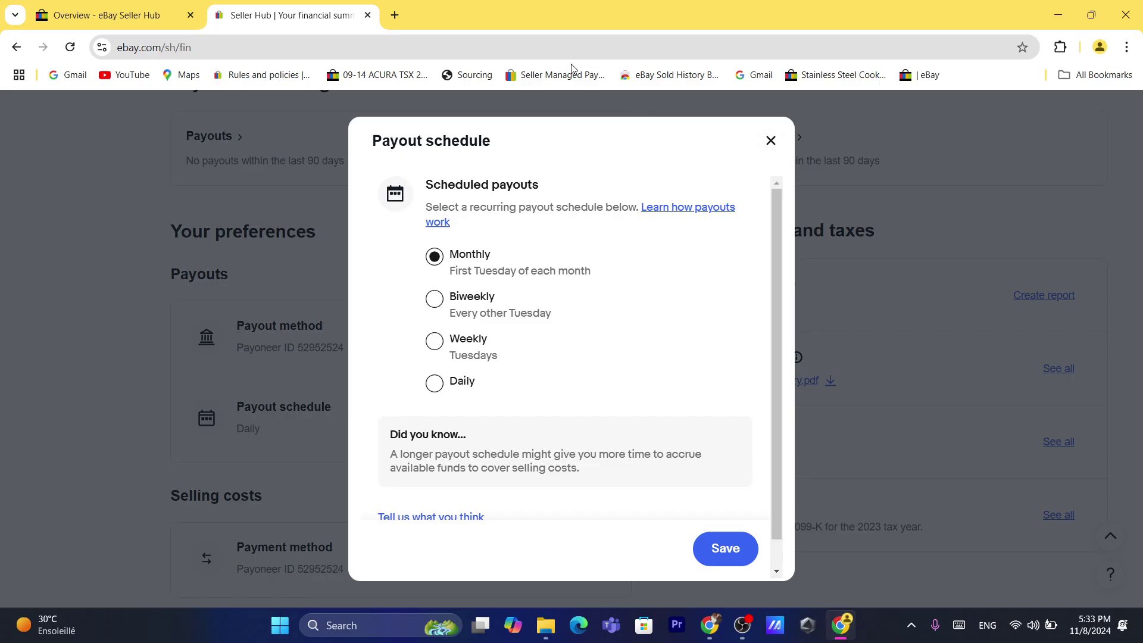
{"action": "left_click", "coordinate": [556, 46]}
{"action": "type", "text": "s"}
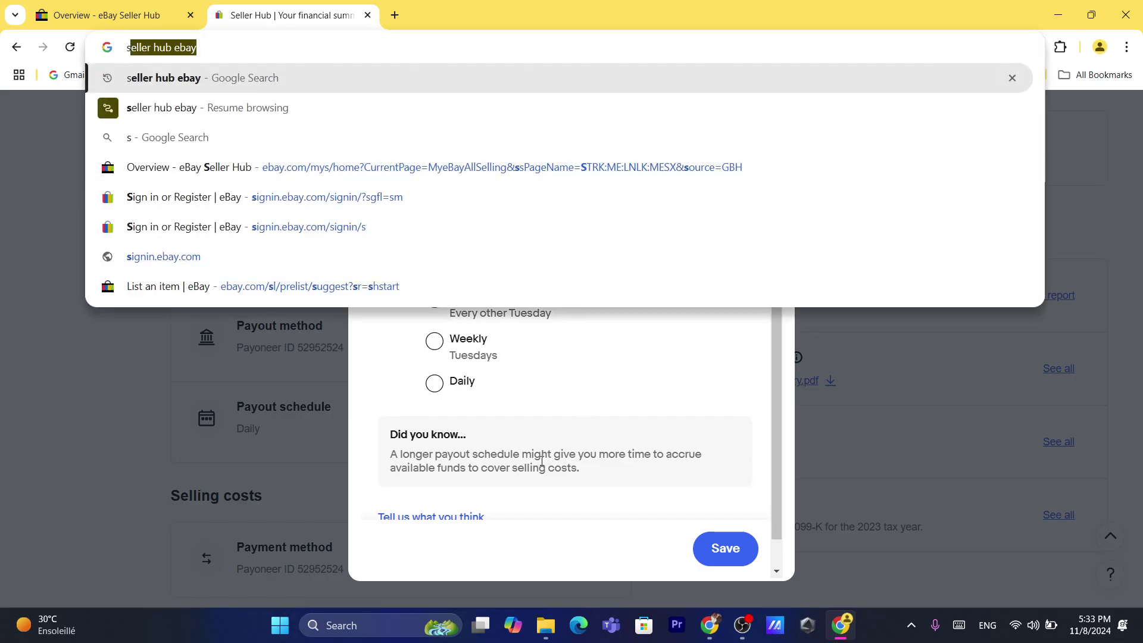
{"action": "left_click", "coordinate": [542, 461]}
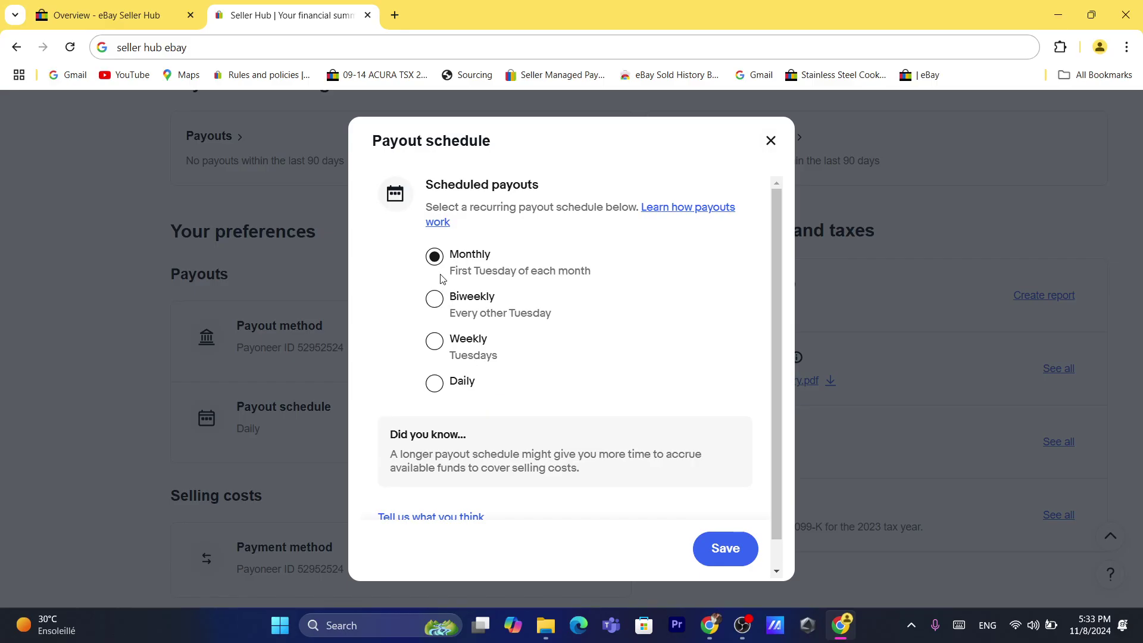
- Save a Weekly payout schedule, then revert to Daily and save again
{"action": "left_click", "coordinate": [435, 345]}
{"action": "left_click", "coordinate": [435, 386]}
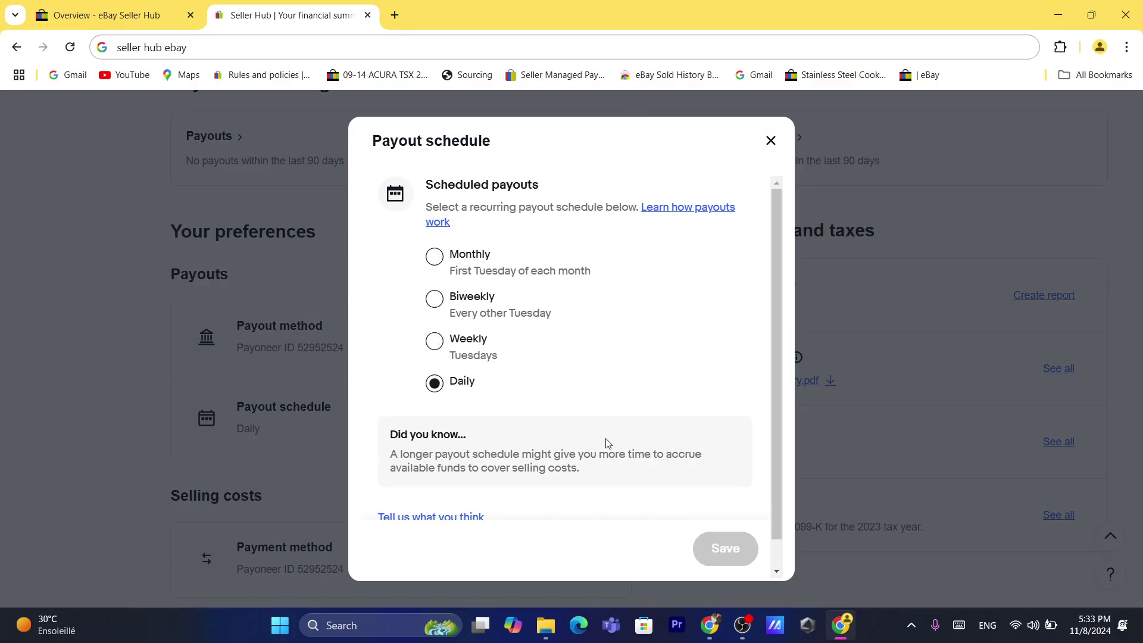
{"action": "left_click", "coordinate": [435, 343]}
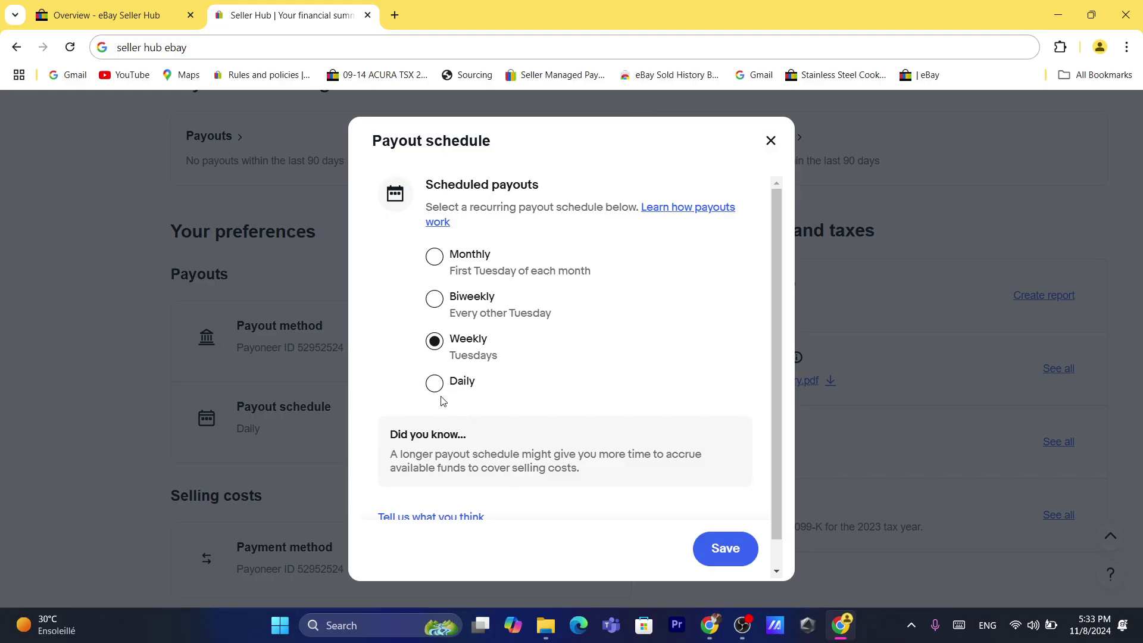
{"action": "left_click", "coordinate": [731, 551]}
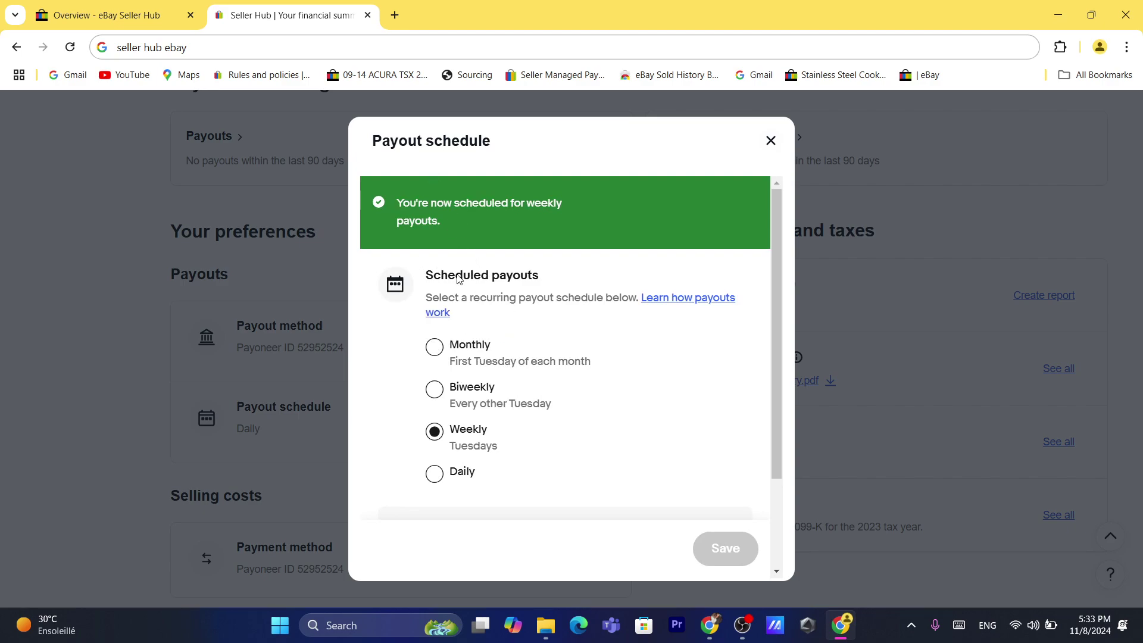
{"action": "left_click", "coordinate": [449, 471]}
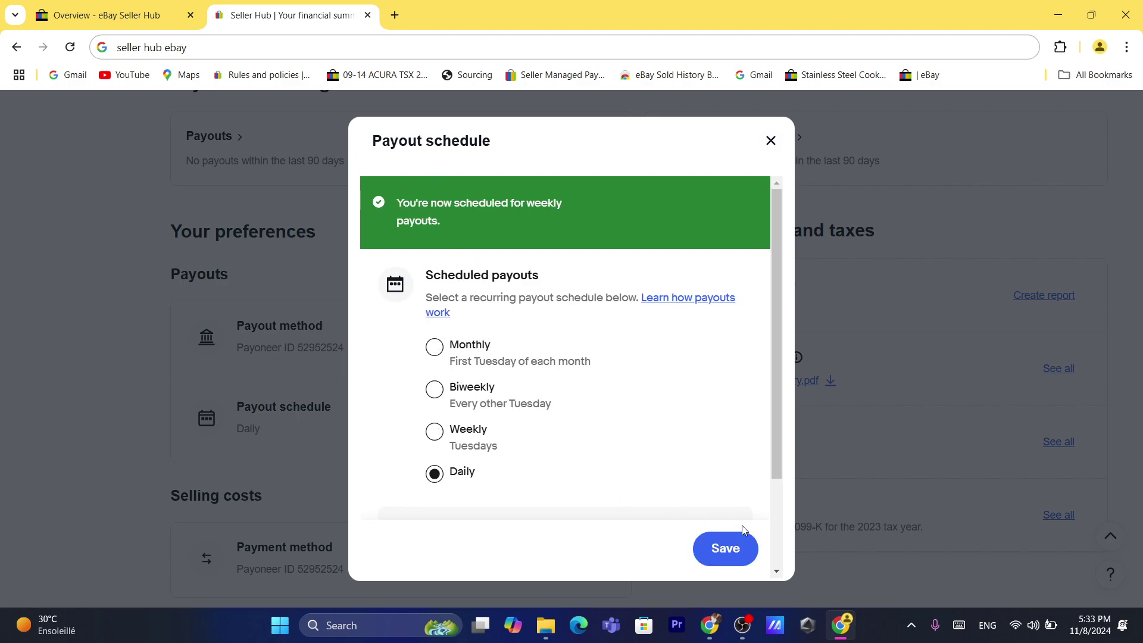
{"action": "left_click", "coordinate": [707, 549]}
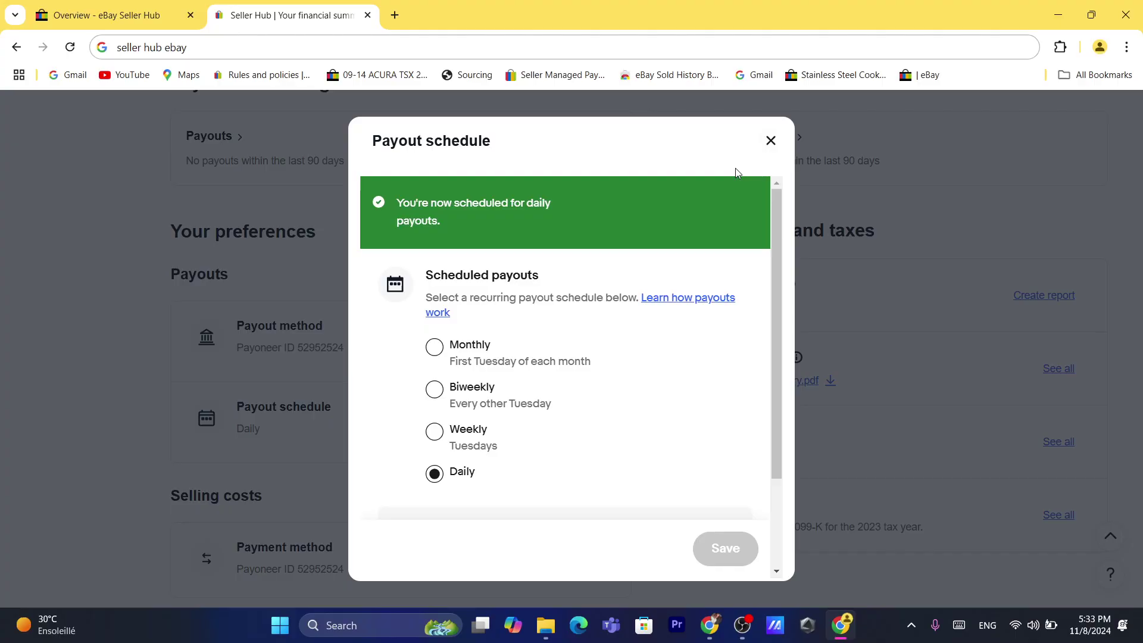
- Close the Payout schedule dialog, note the no-payouts line, and return to the top under My eBay
{"action": "left_click", "coordinate": [771, 141]}
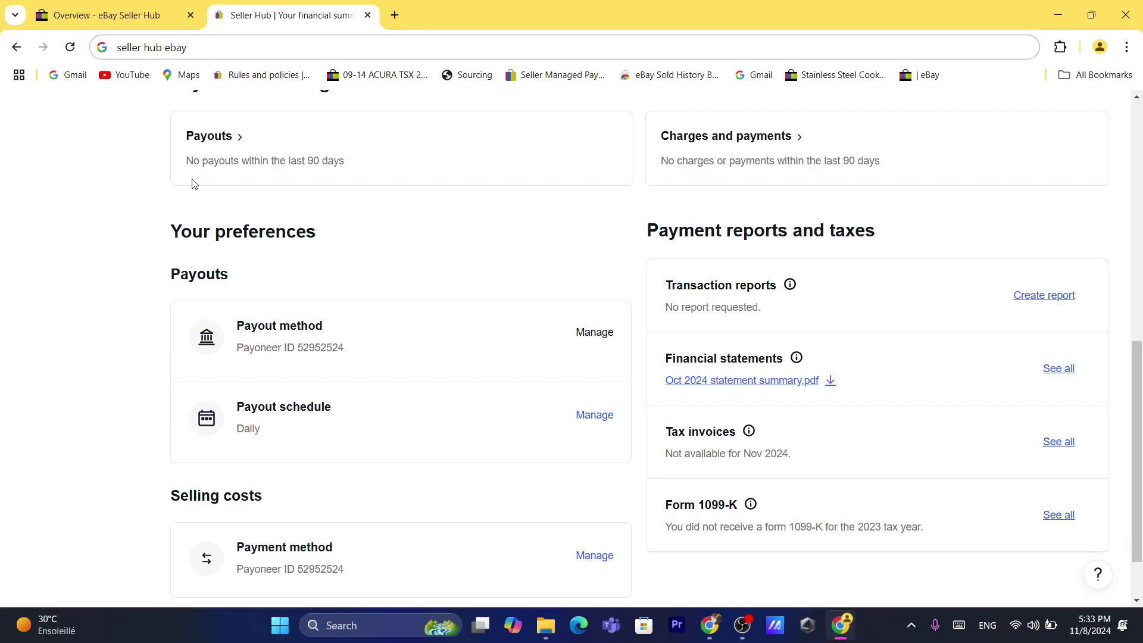
{"action": "triple_click", "coordinate": [253, 160]}
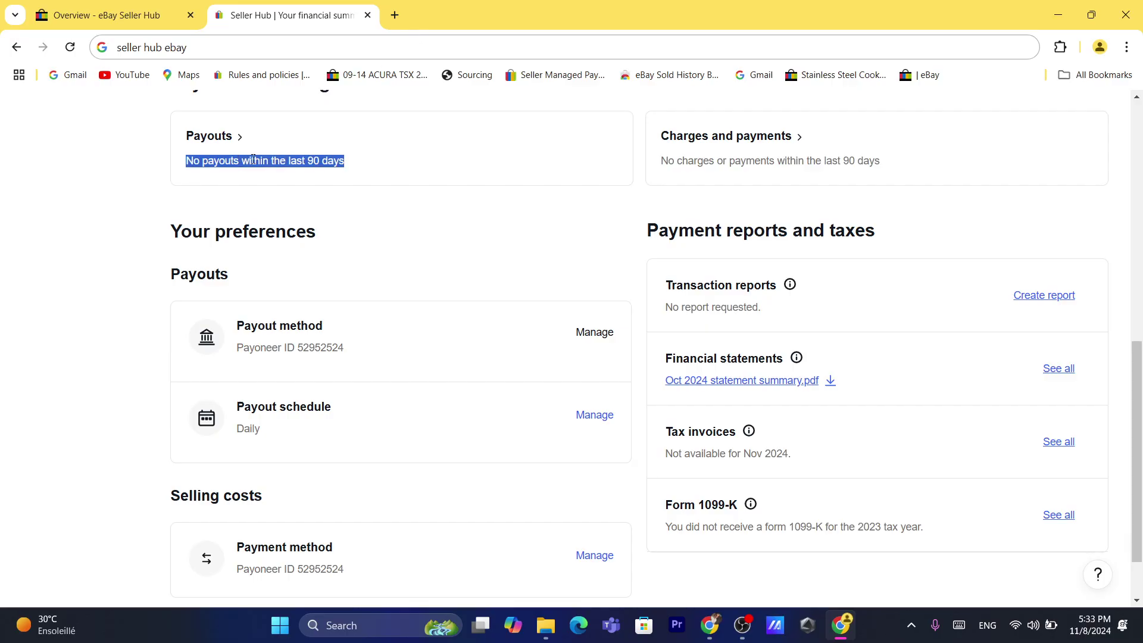
{"action": "left_click", "coordinate": [66, 198]}
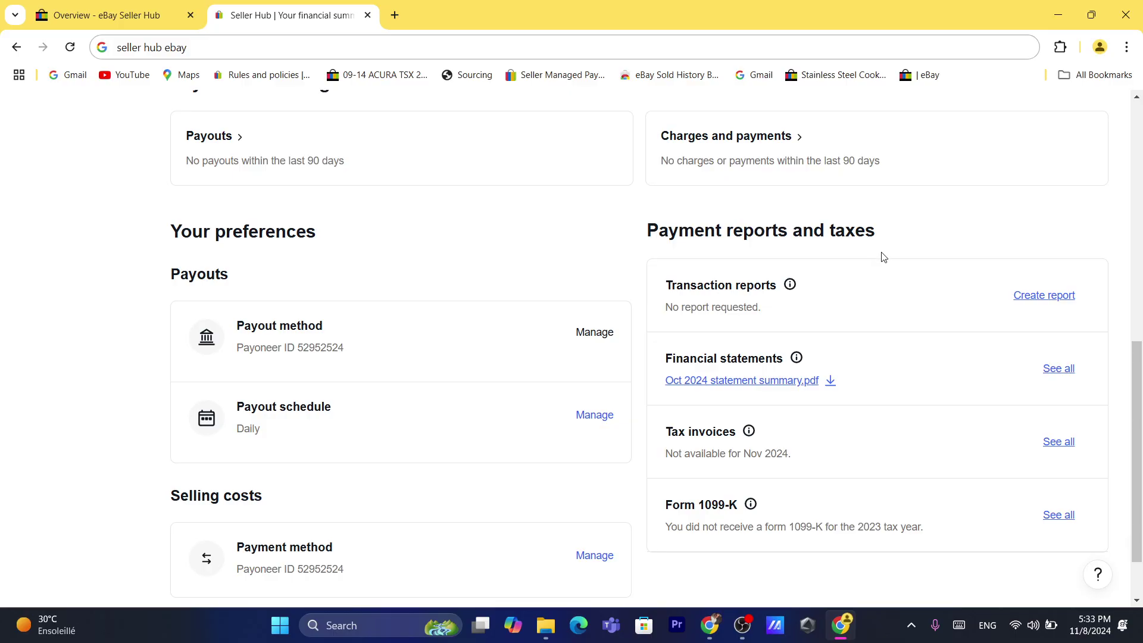
{"action": "scroll", "coordinate": [884, 257], "scroll_direction": "up", "scroll_amount": 10}
{"action": "mouse_move", "coordinate": [991, 112]}
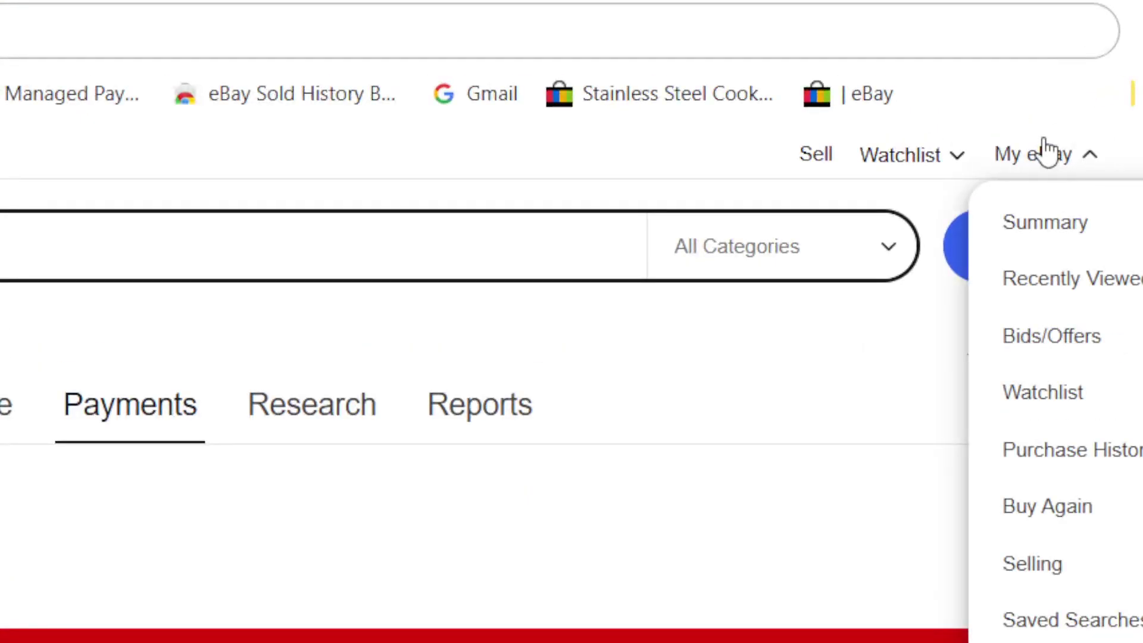
- Open My eBay Summary, then Account settings and Payments under Payment Information
{"action": "left_click", "coordinate": [1040, 229]}
{"action": "left_click", "coordinate": [714, 31]}
{"action": "type", "text": "S"}
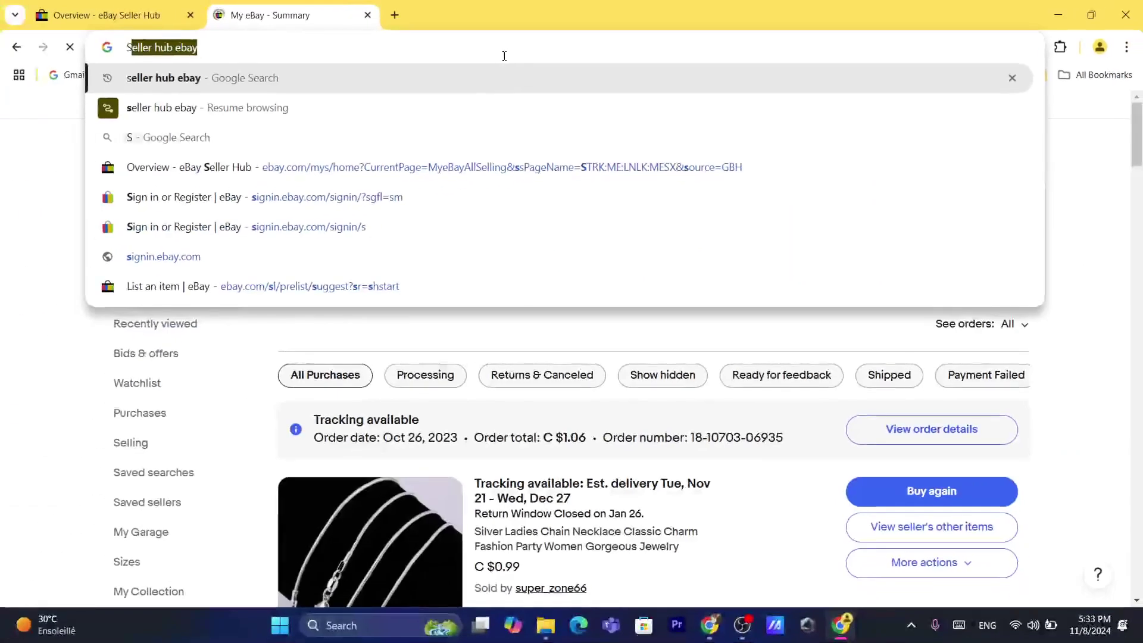
{"action": "type", "text": "s"}
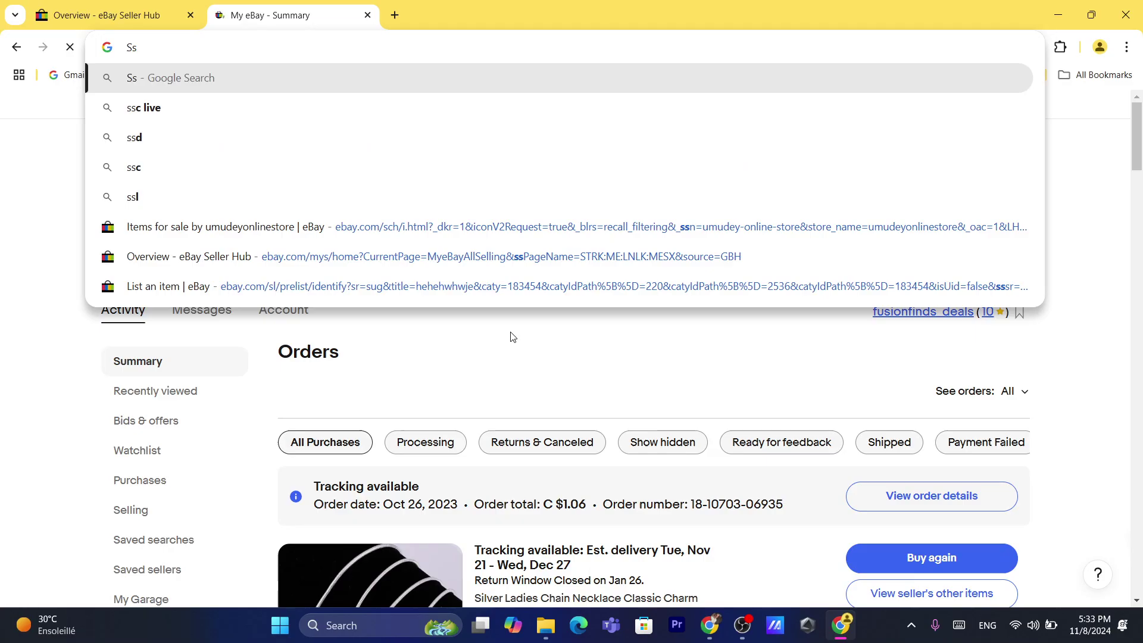
{"action": "left_click", "coordinate": [513, 337]}
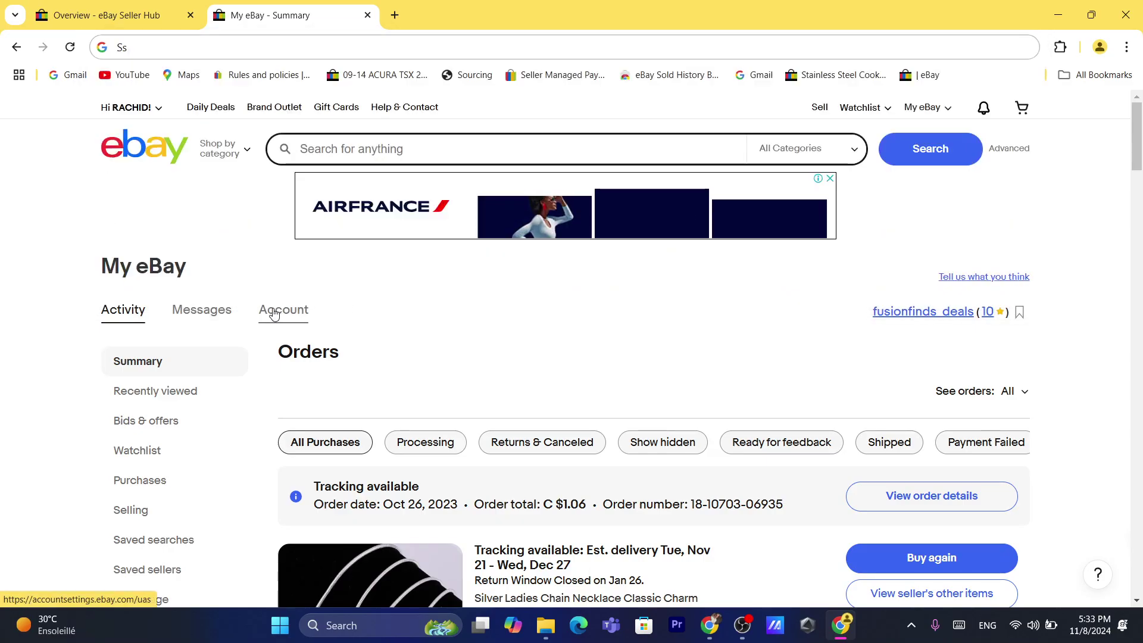
{"action": "left_click", "coordinate": [300, 316]}
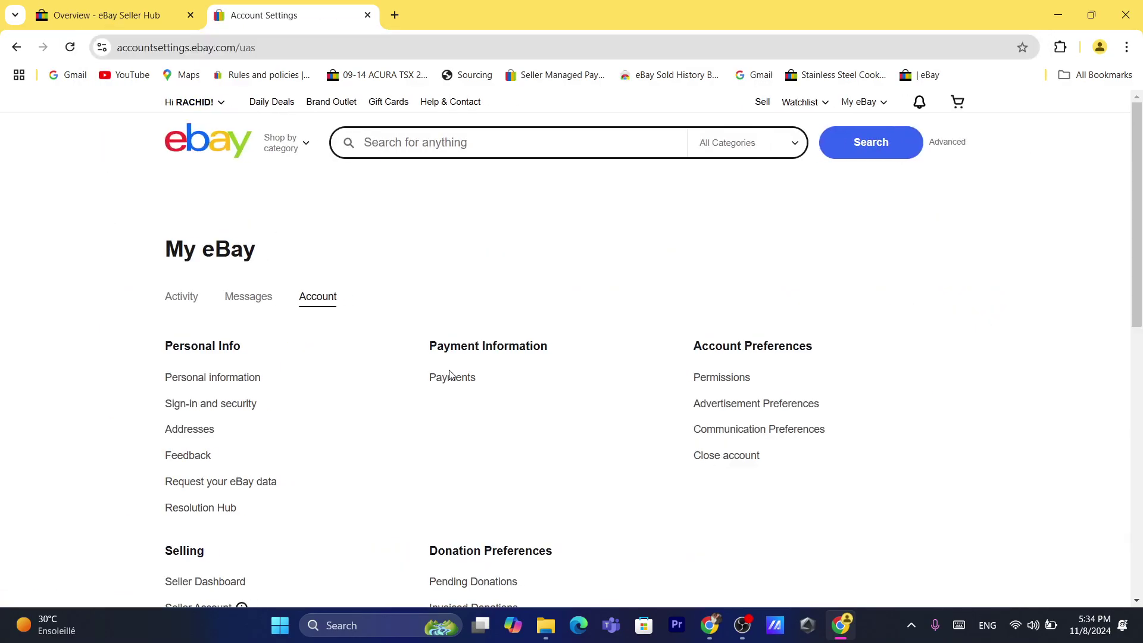
{"action": "left_click", "coordinate": [450, 377]}
- Try signing in with the pre-filled password
{"action": "left_click", "coordinate": [428, 55]}
{"action": "type", "text": "seller hub ebay"}
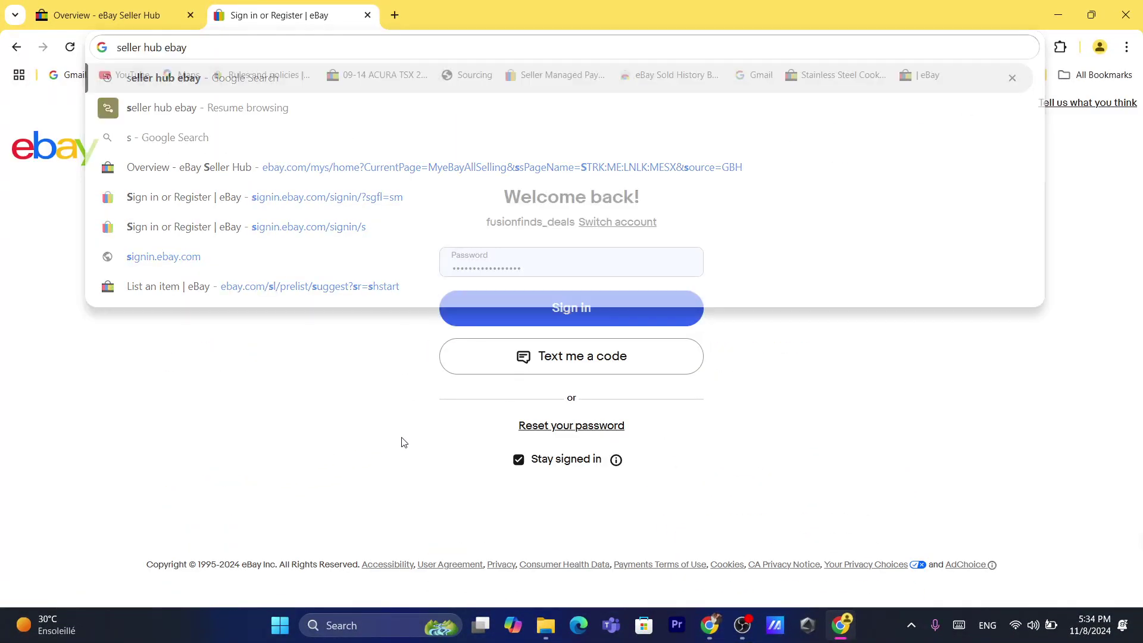
{"action": "left_click", "coordinate": [403, 441]}
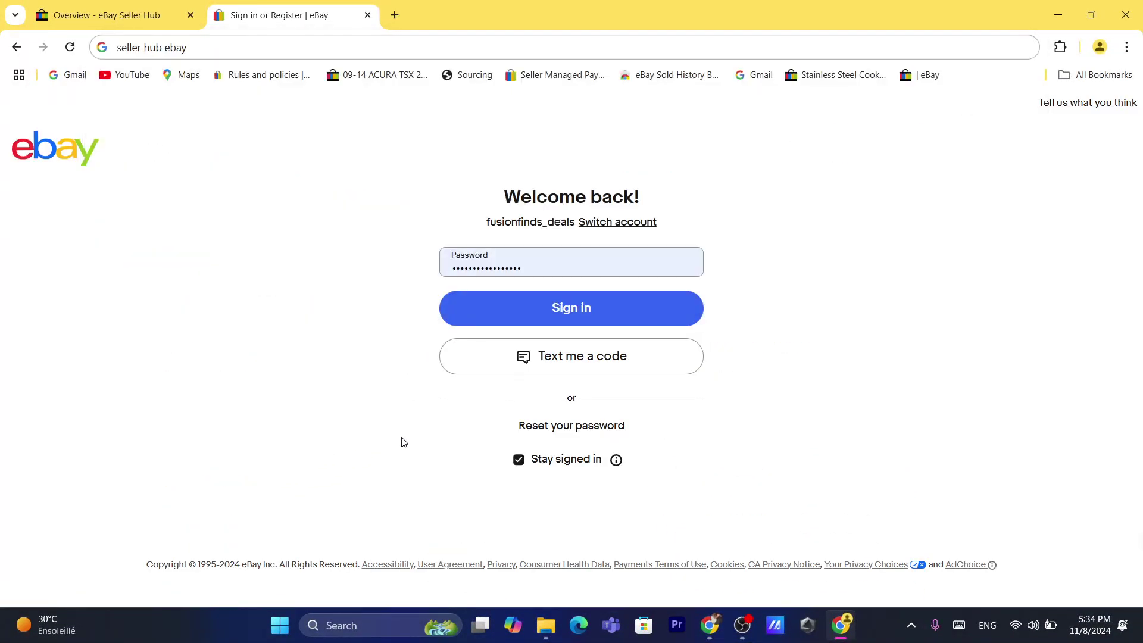
{"action": "left_click", "coordinate": [556, 315]}
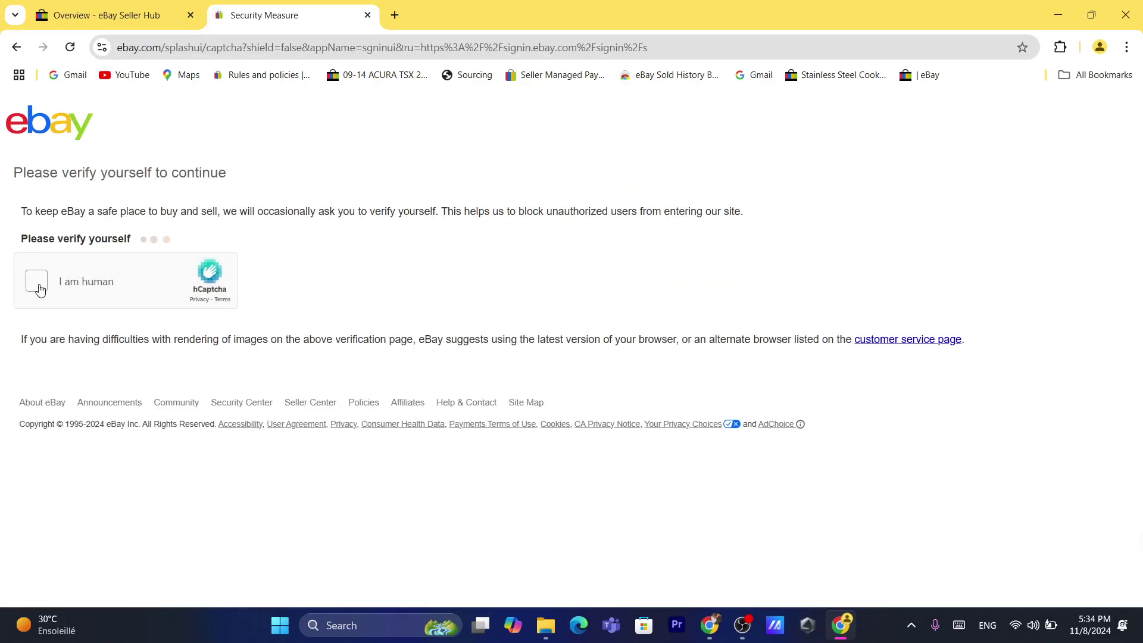
- Pass the human verification by selecting the lion pictures
{"action": "left_click", "coordinate": [37, 282]}
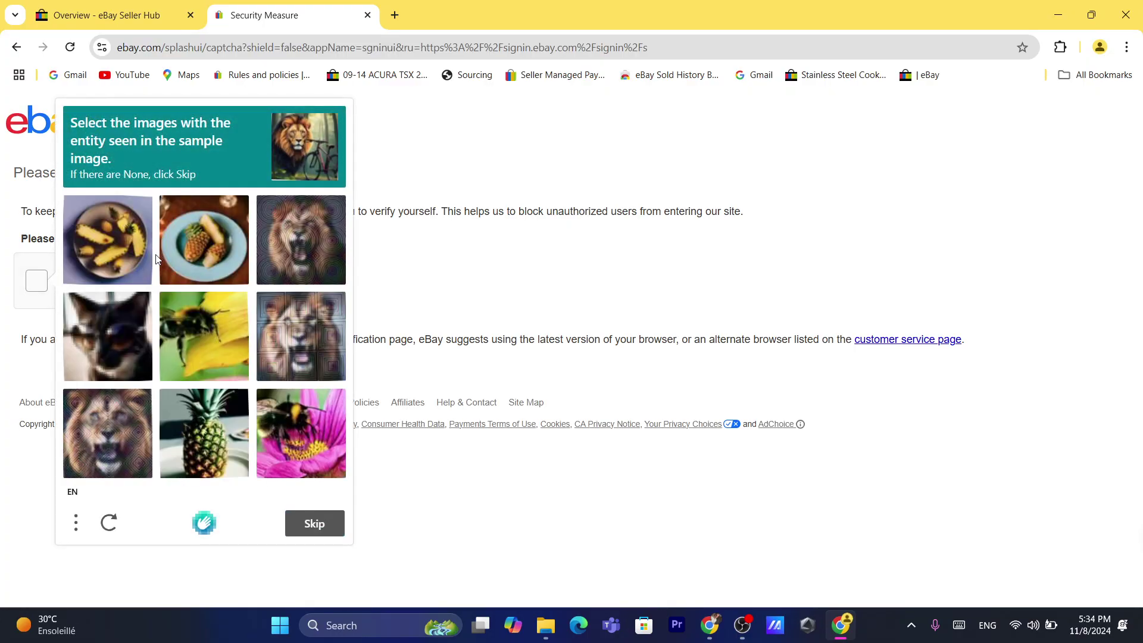
{"action": "left_click", "coordinate": [301, 268]}
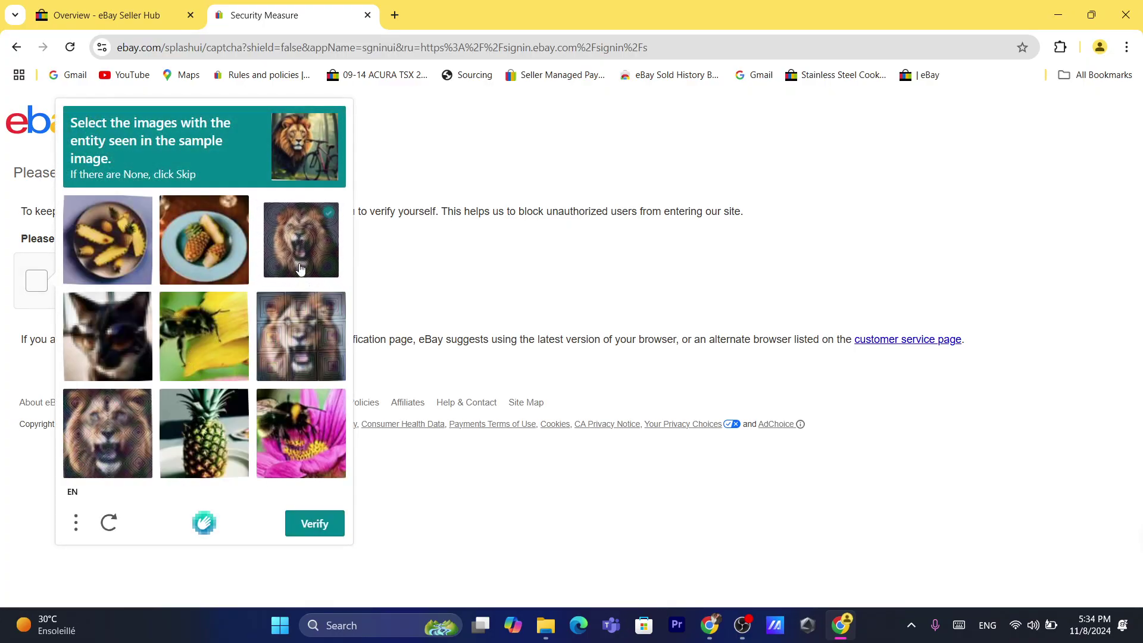
{"action": "left_click", "coordinate": [302, 330]}
{"action": "left_click", "coordinate": [130, 421]}
{"action": "left_click", "coordinate": [312, 531]}
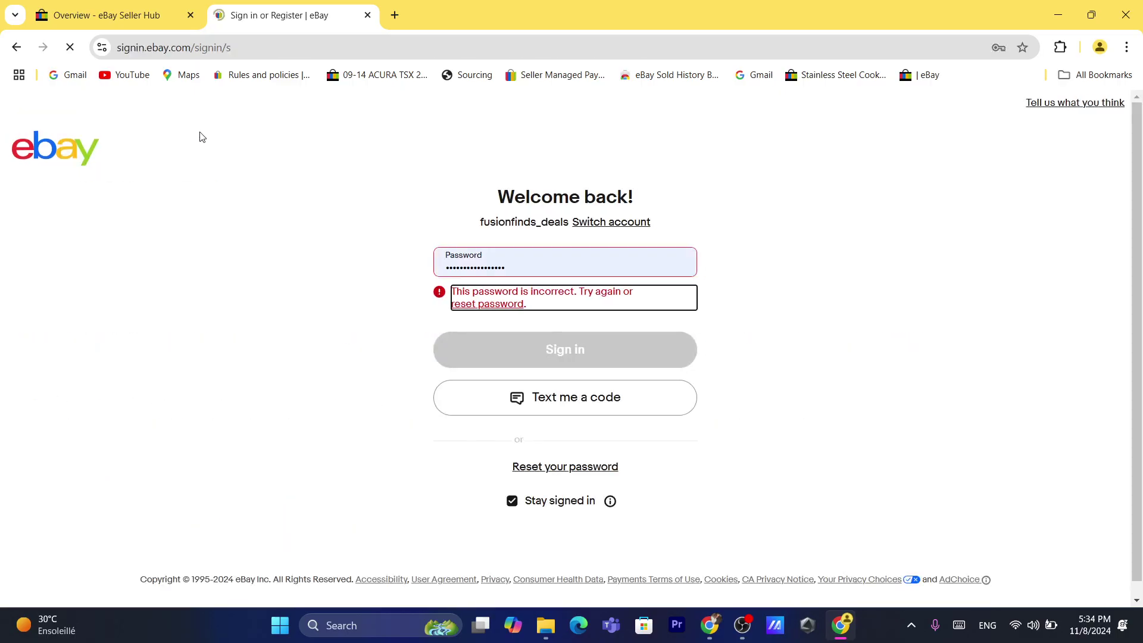
- Retry sign-in with two other saved passwords from autofill
{"action": "left_click", "coordinate": [515, 268]}
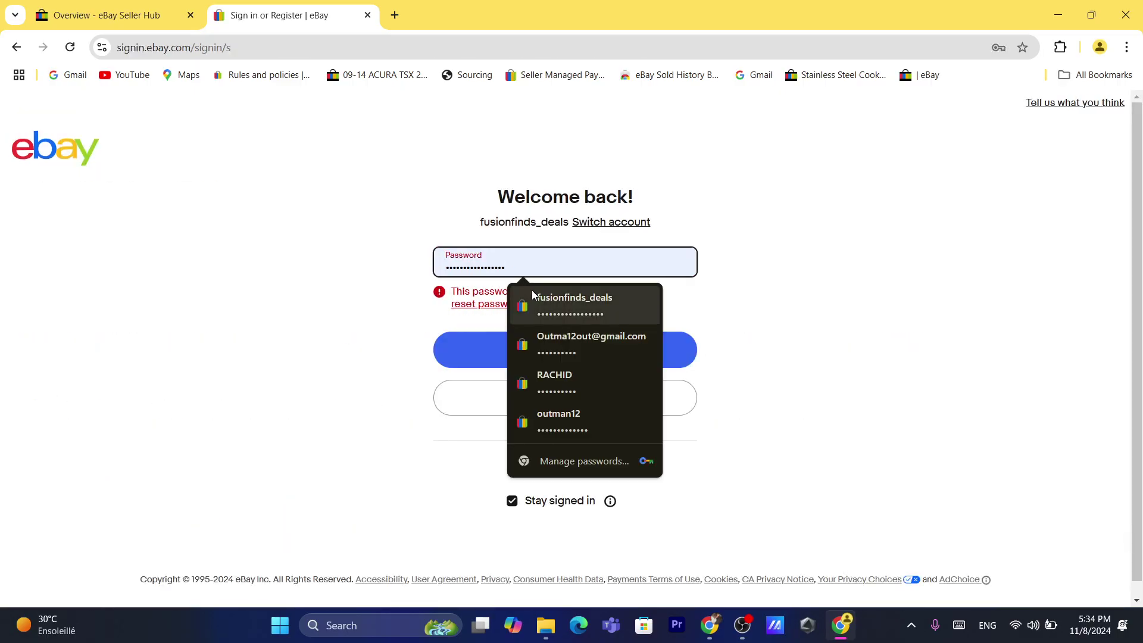
{"action": "left_click", "coordinate": [563, 337]}
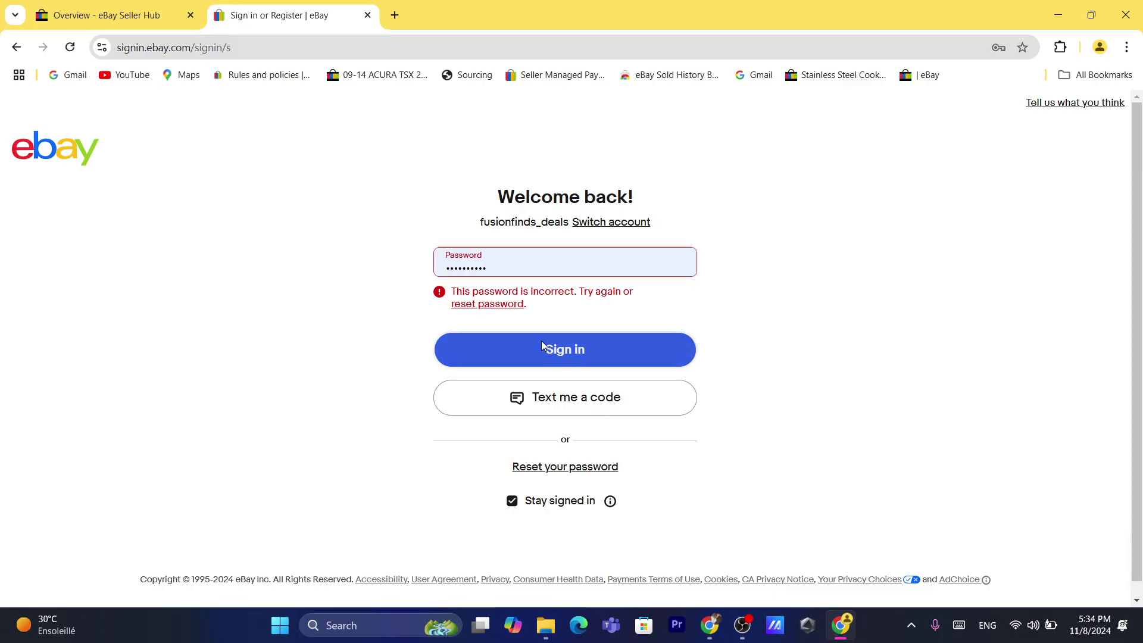
{"action": "left_click", "coordinate": [542, 341]}
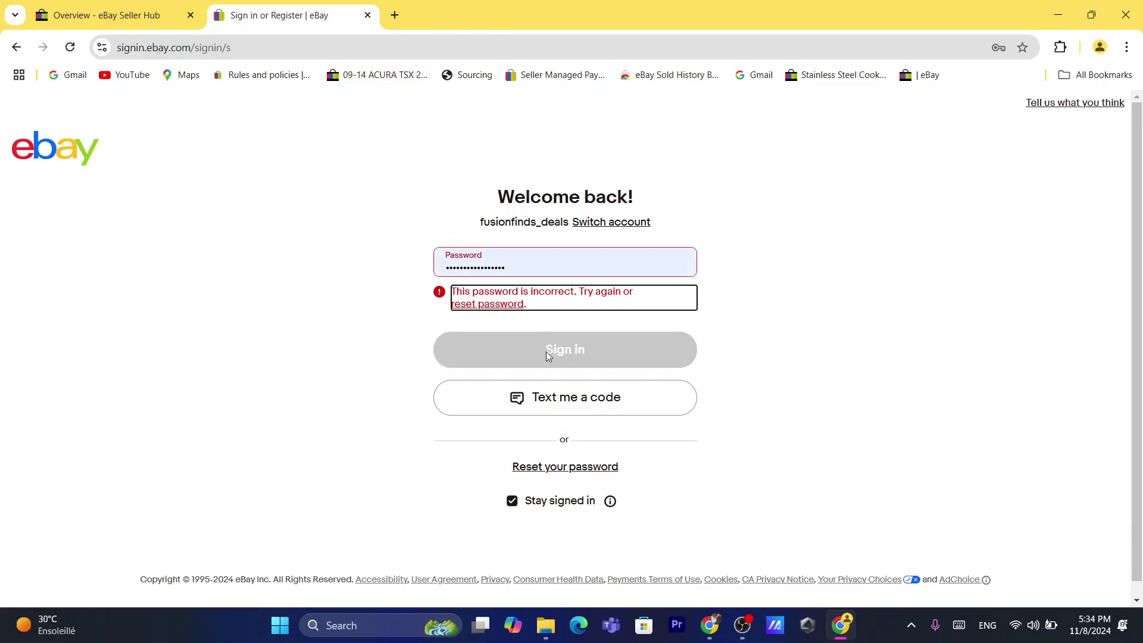
{"action": "left_click", "coordinate": [515, 266]}
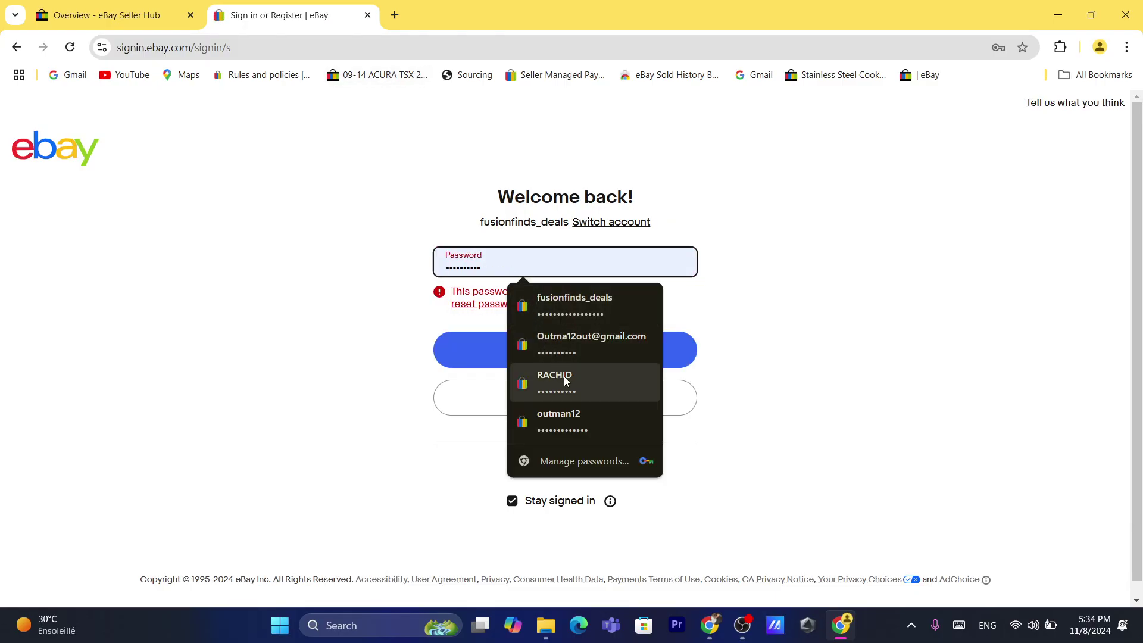
{"action": "left_click", "coordinate": [565, 381]}
{"action": "left_click", "coordinate": [559, 351]}
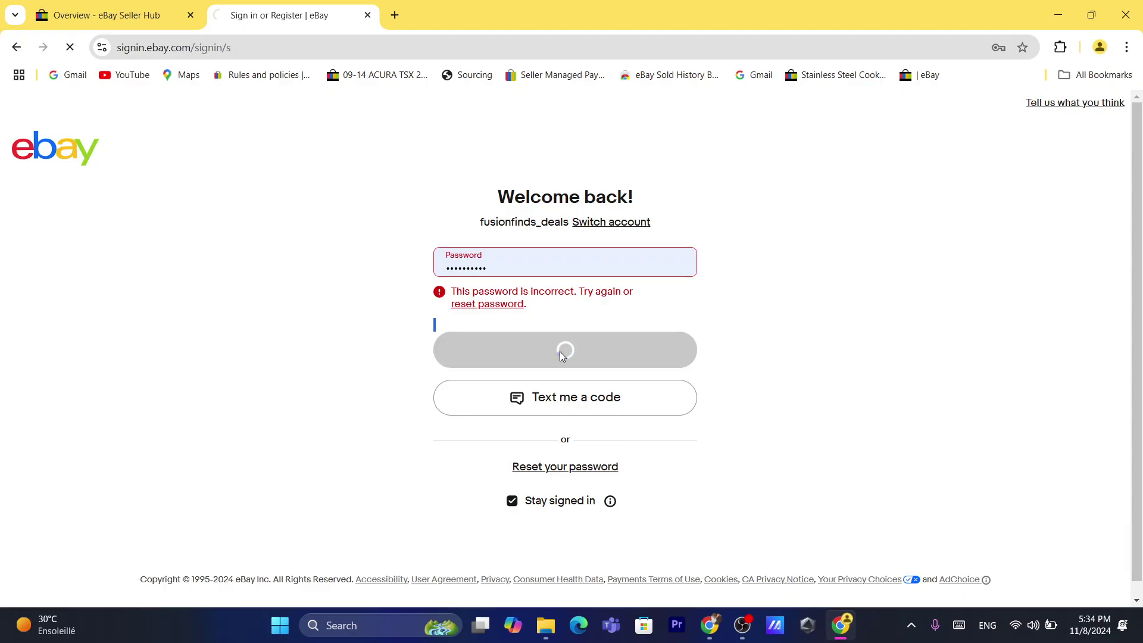
- Try further saved passwords until the account's saved password signs in
{"action": "left_click", "coordinate": [497, 265]}
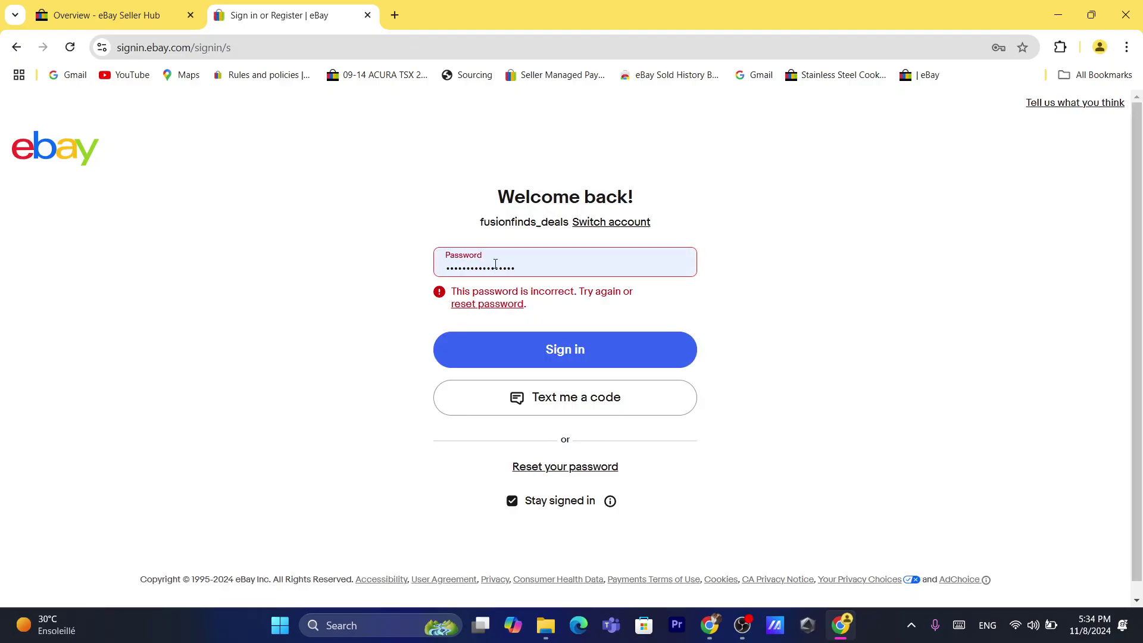
{"action": "left_click", "coordinate": [565, 417]}
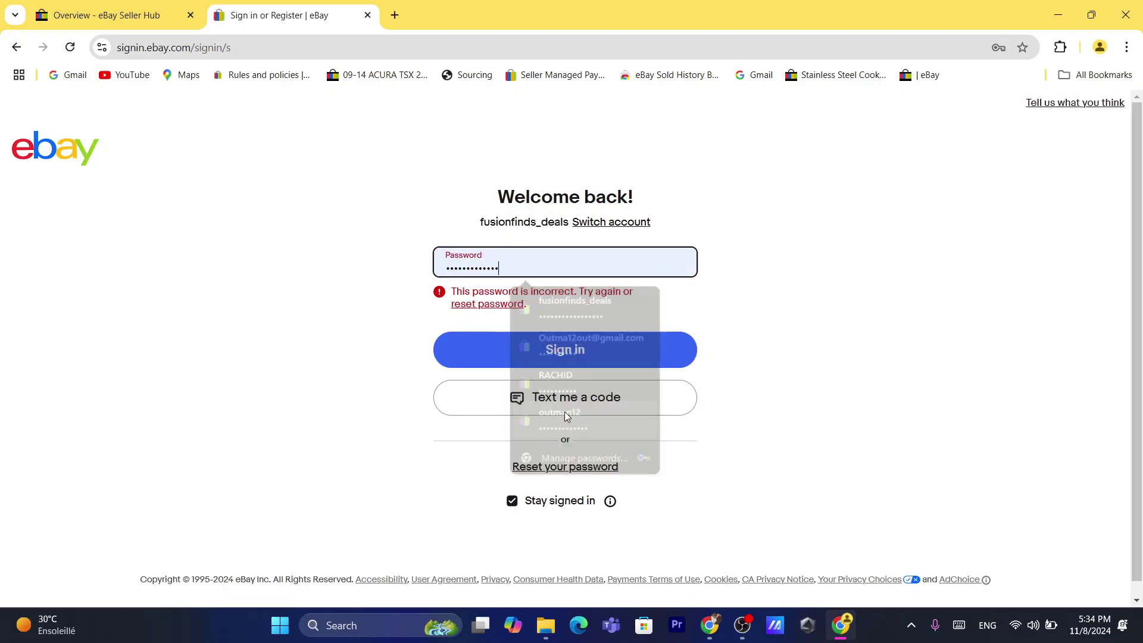
{"action": "left_click", "coordinate": [531, 338]}
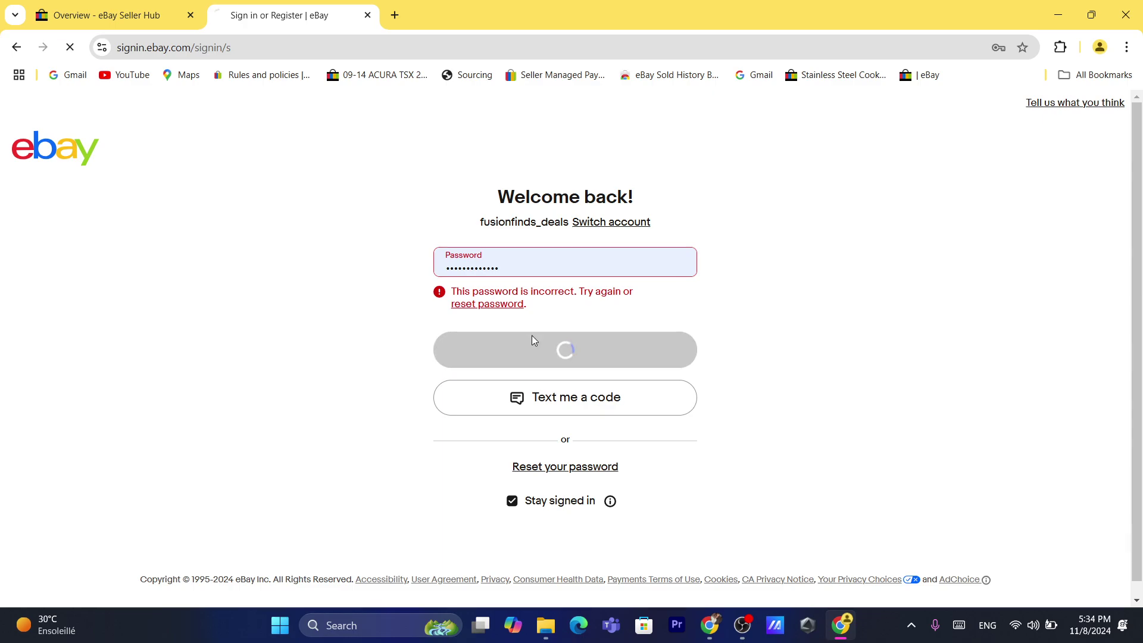
{"action": "double_click", "coordinate": [513, 266]}
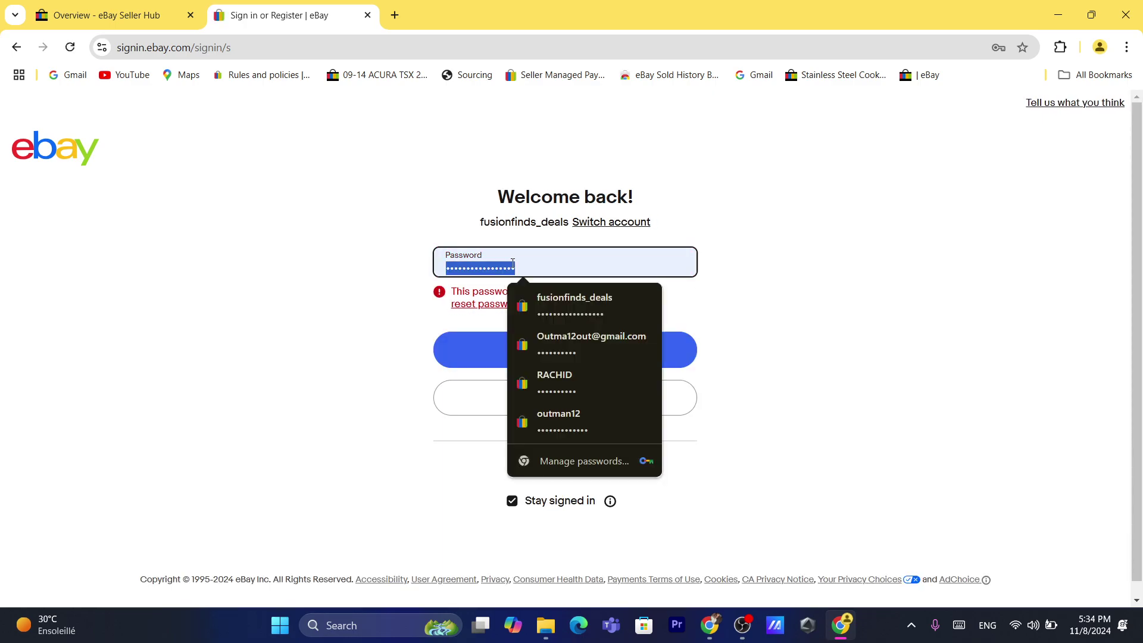
{"action": "left_click", "coordinate": [566, 297]}
{"action": "left_click", "coordinate": [576, 347]}
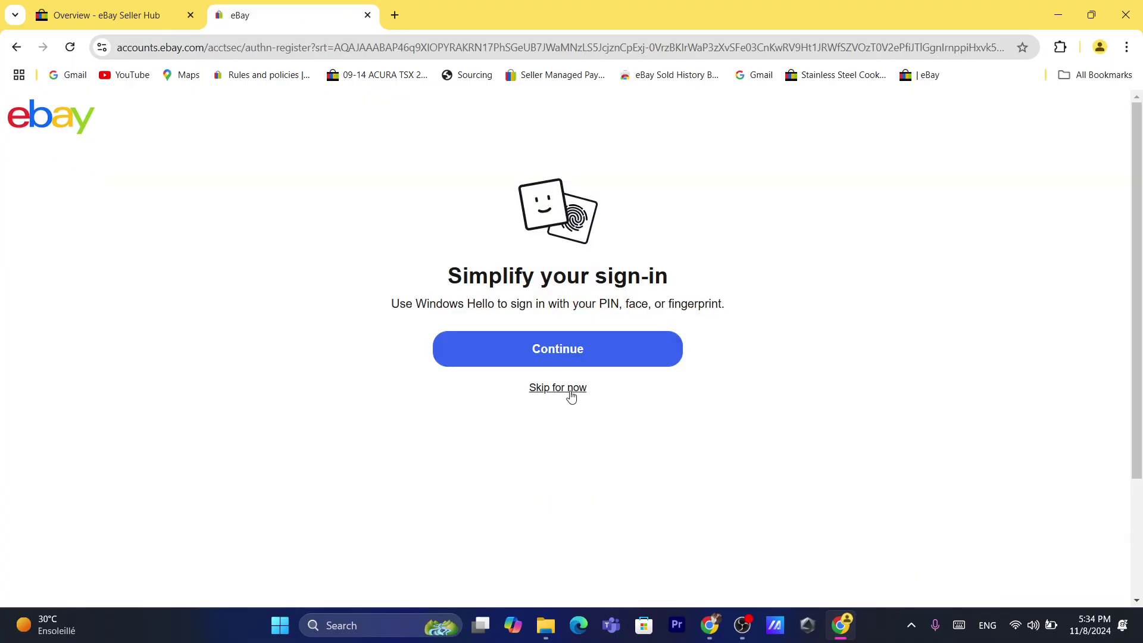
- Skip Windows Hello setup and continue past the Suspension Notice to My eBay Payments
{"action": "left_click", "coordinate": [554, 388]}
{"action": "scroll", "coordinate": [503, 436], "scroll_direction": "down", "scroll_amount": 3}
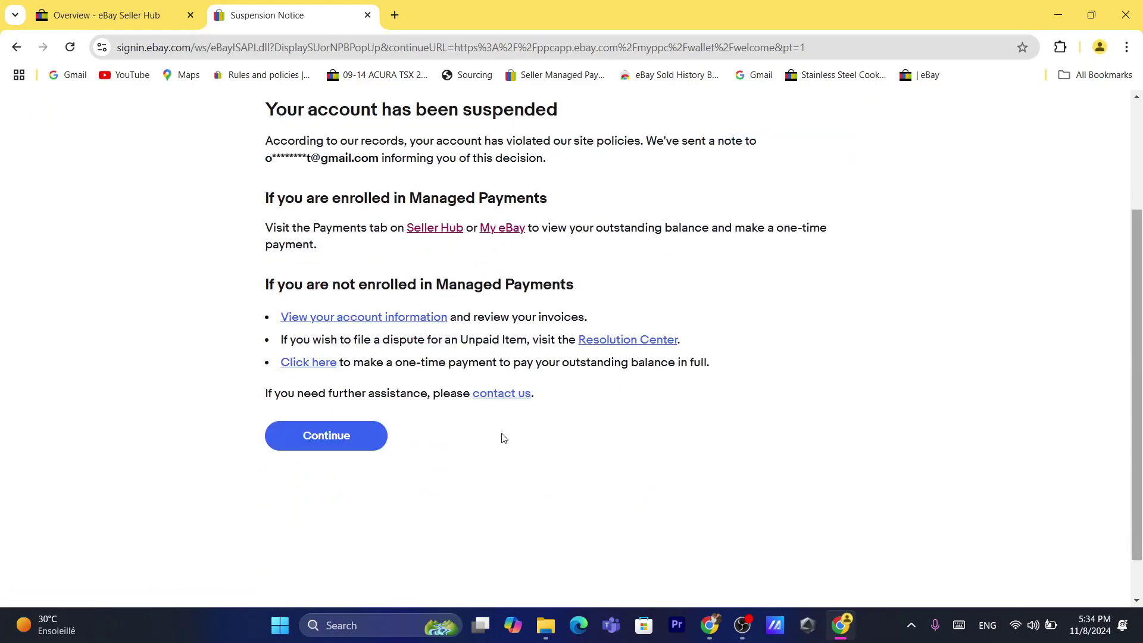
{"action": "left_click", "coordinate": [342, 424]}
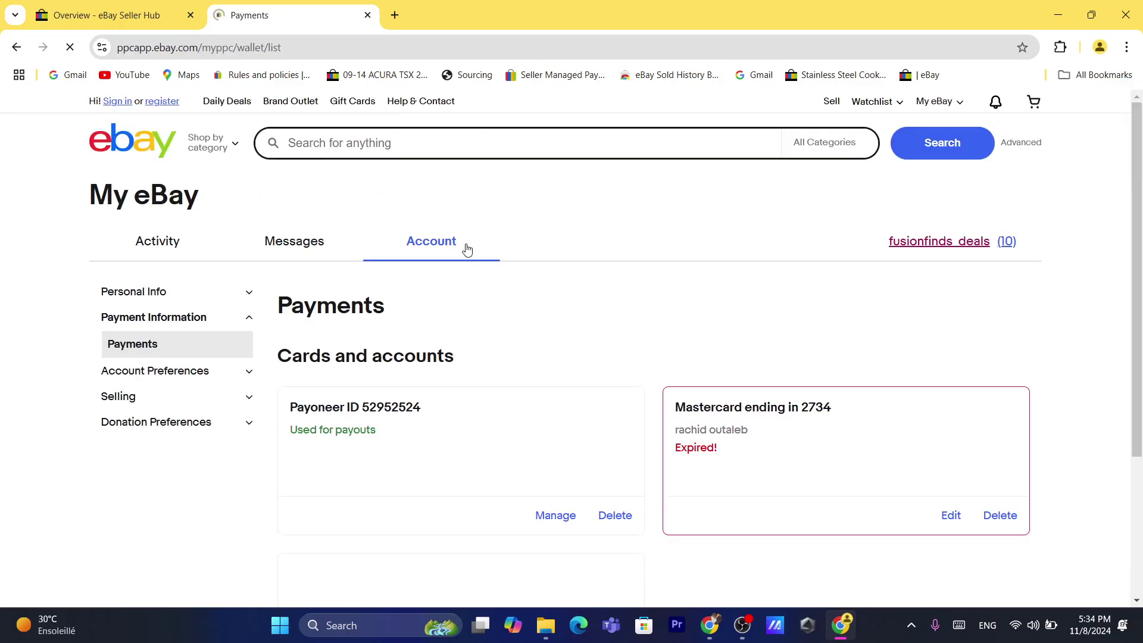
{"action": "left_click_drag", "start_coordinate": [1138, 231], "coordinate": [1140, 323]}
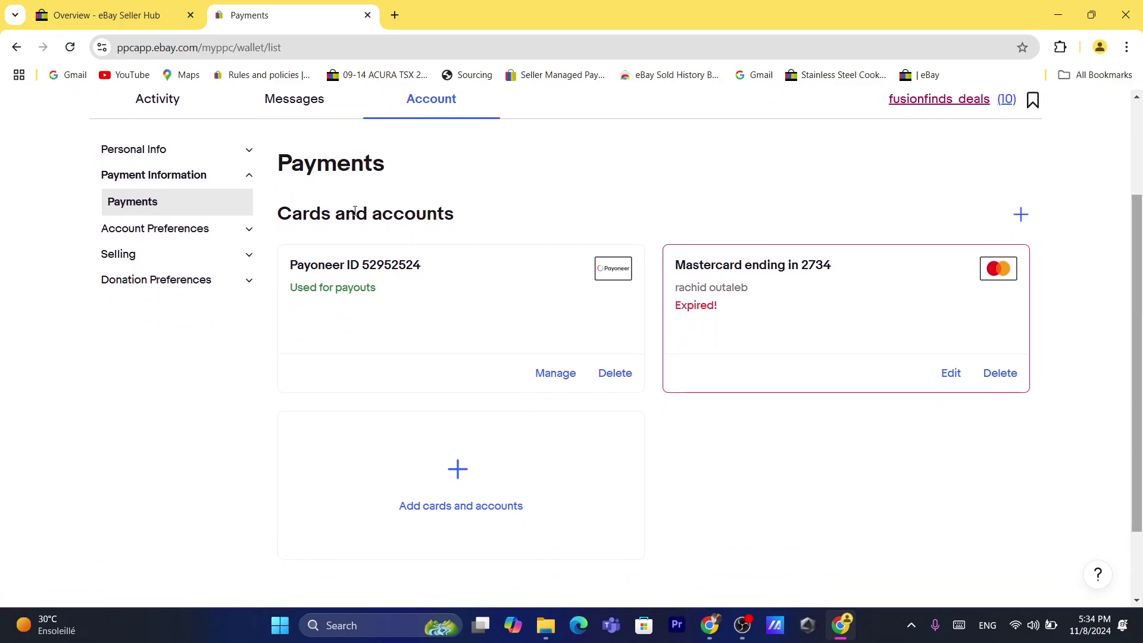
{"action": "left_click_drag", "start_coordinate": [282, 212], "coordinate": [484, 212]}
{"action": "left_click", "coordinate": [485, 212]}
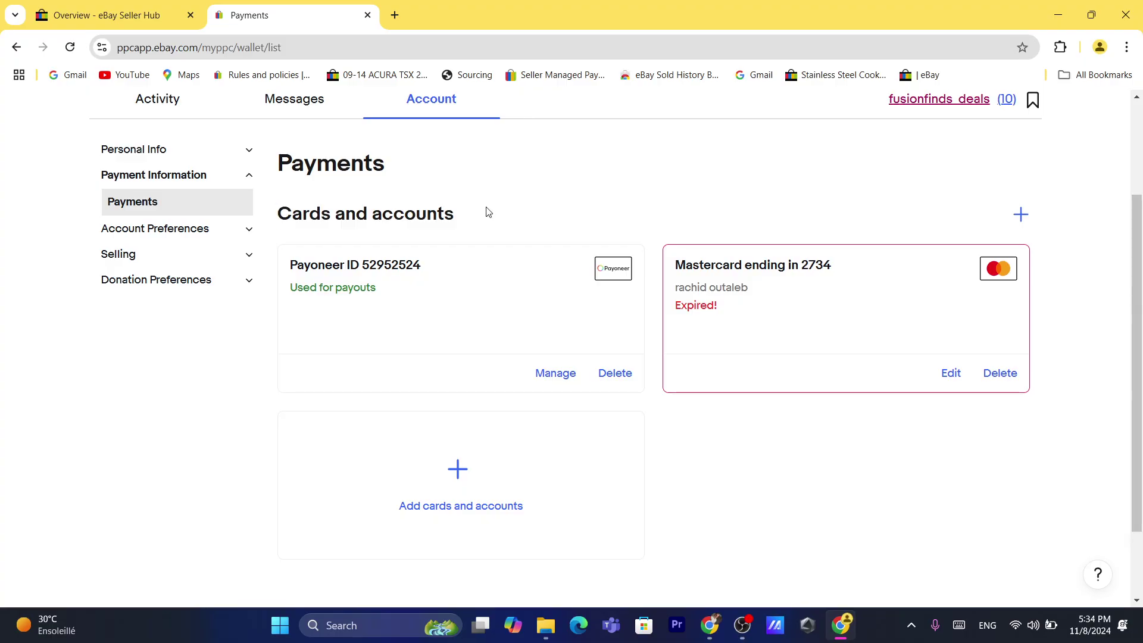
- Start adding a new account marked for Payouts and continue to the payout method
{"action": "left_click", "coordinate": [440, 484]}
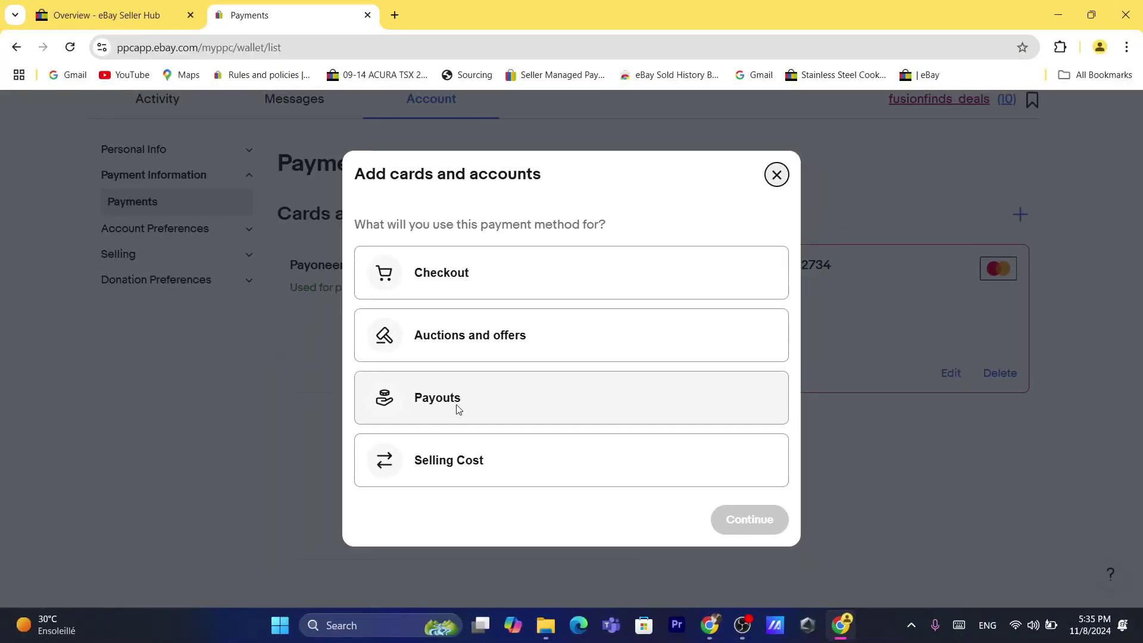
{"action": "left_click", "coordinate": [112, 340]}
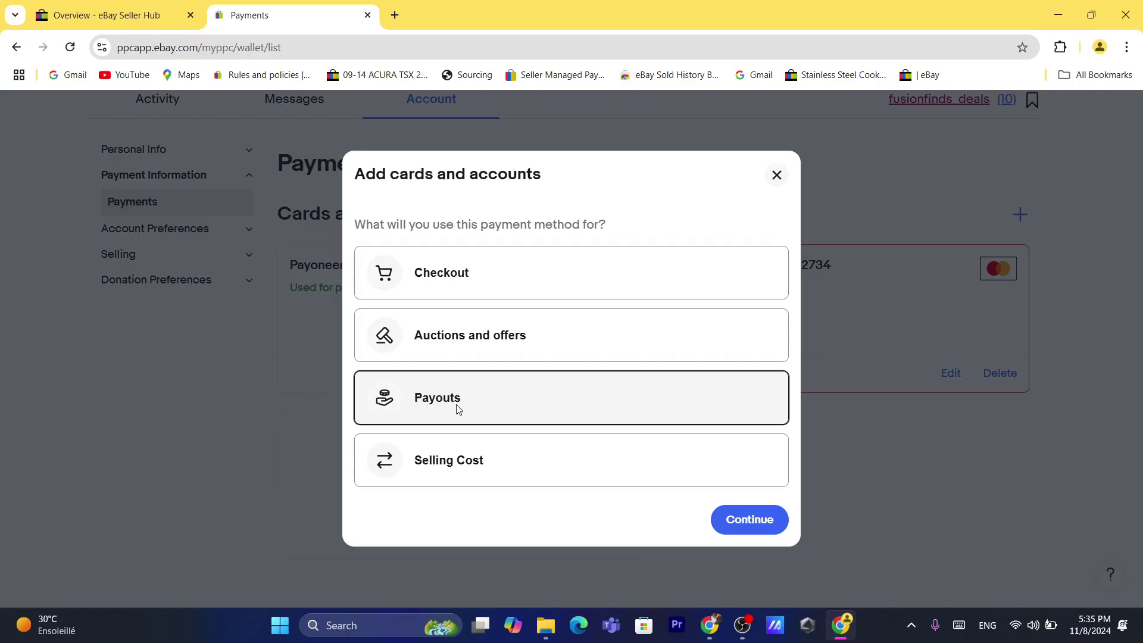
{"action": "left_click", "coordinate": [764, 520]}
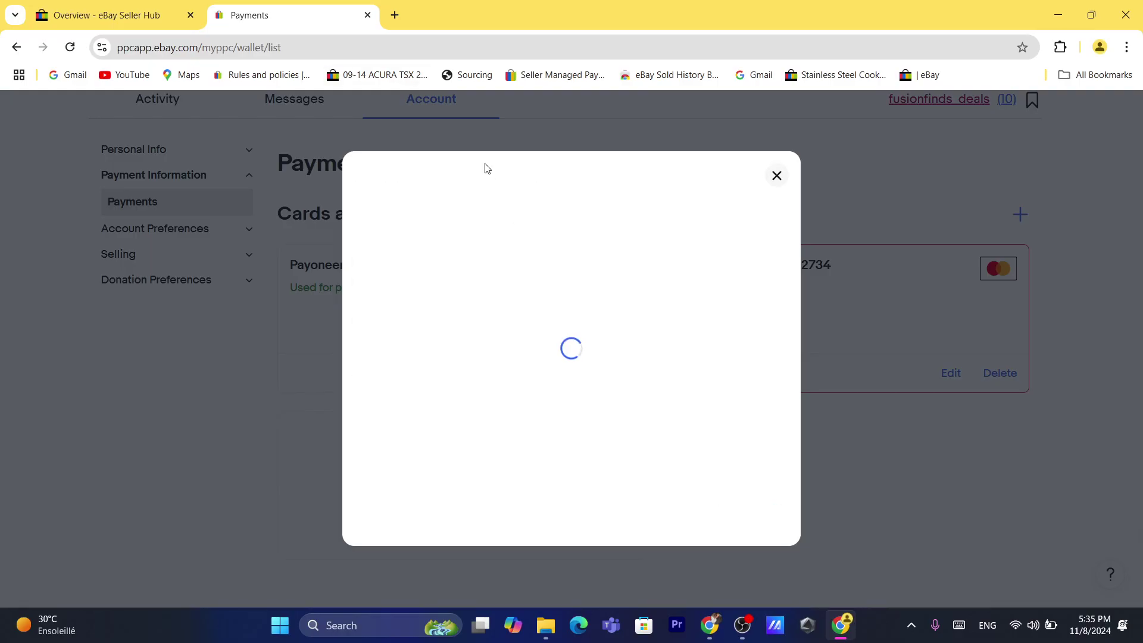
{"action": "left_click", "coordinate": [455, 53]}
{"action": "type", "text": "s"}
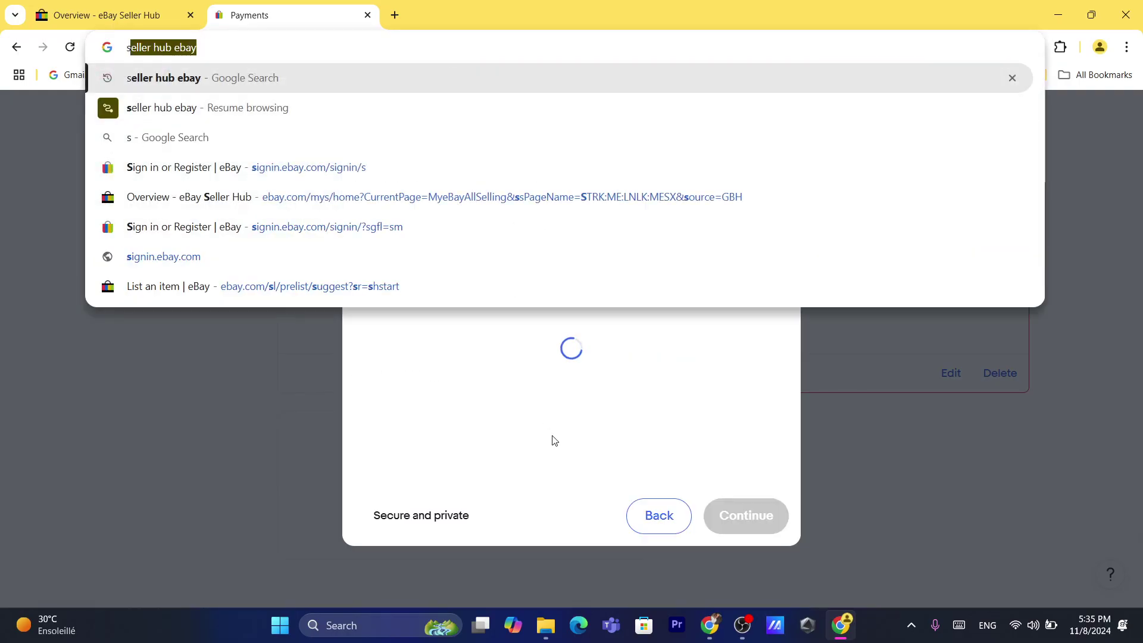
{"action": "left_click", "coordinate": [553, 440]}
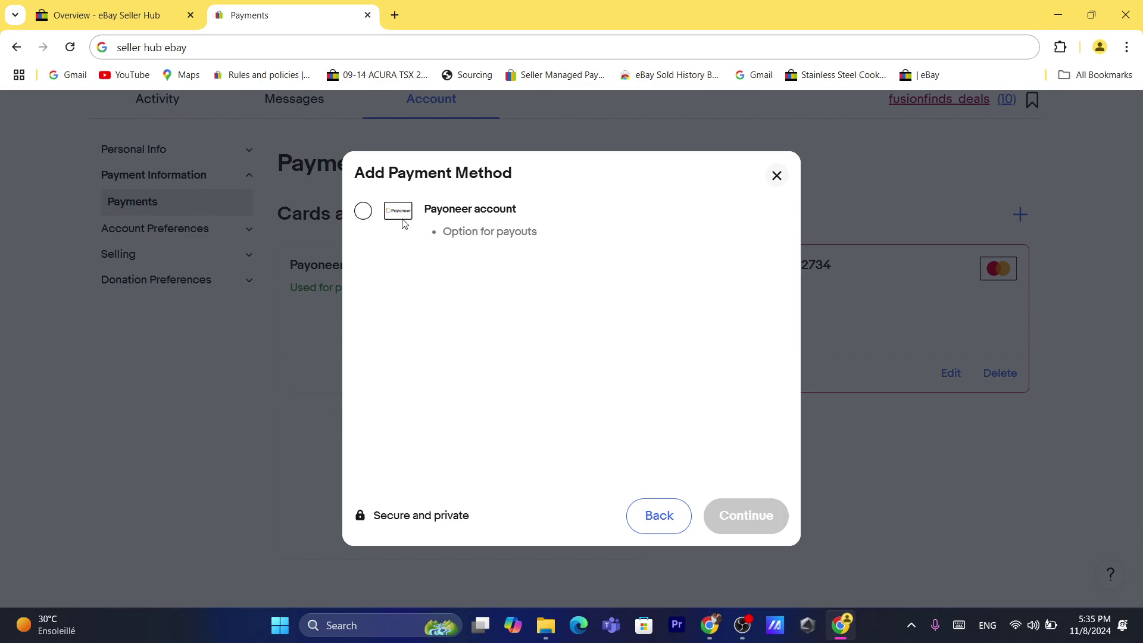
- Select the Payoneer account option, then close the Add Payment Method dialog
{"action": "left_click", "coordinate": [365, 210]}
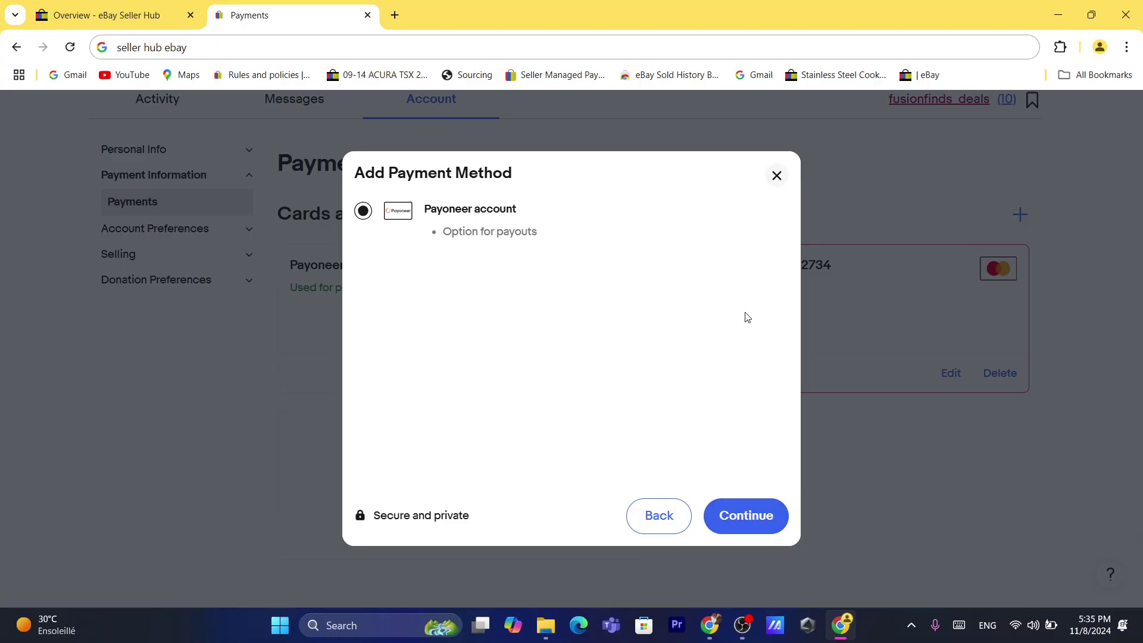
{"action": "left_click", "coordinate": [777, 175]}
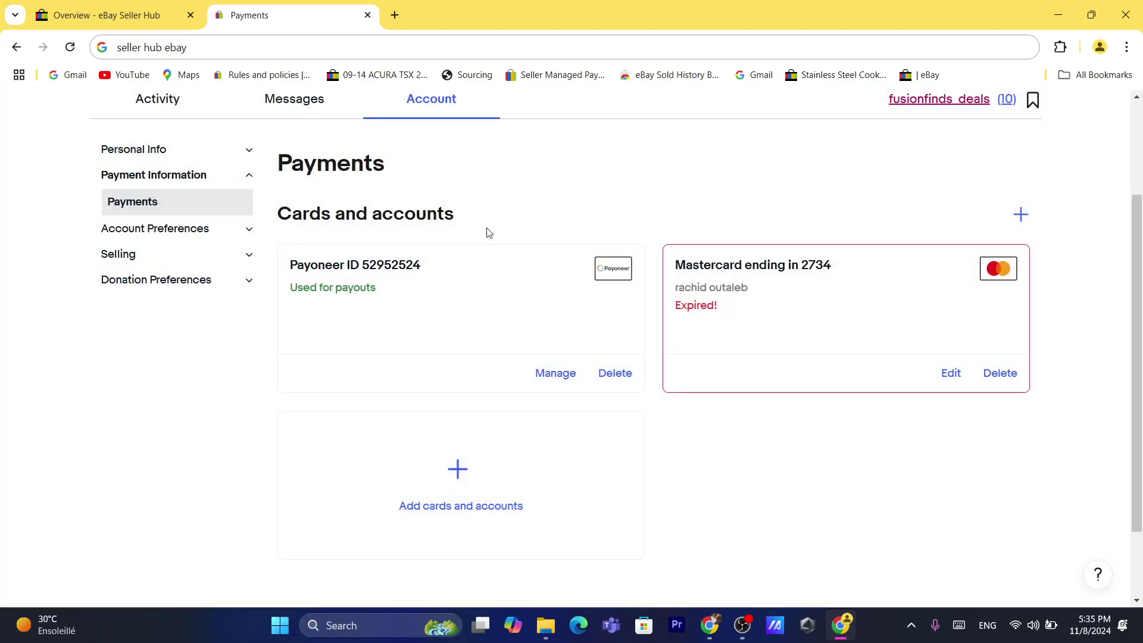
{"action": "scroll", "coordinate": [552, 198], "scroll_direction": "up", "scroll_amount": 3}
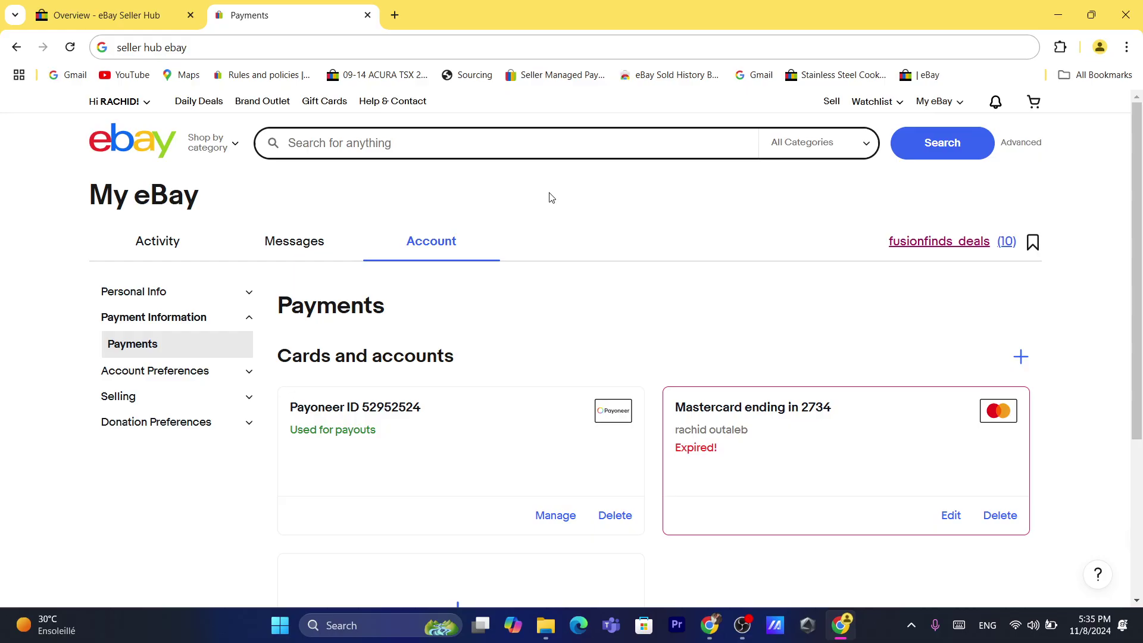
{"action": "left_click_drag", "start_coordinate": [296, 344], "coordinate": [462, 339]}
{"action": "left_click", "coordinate": [377, 355]}
{"action": "triple_click", "coordinate": [373, 355]}
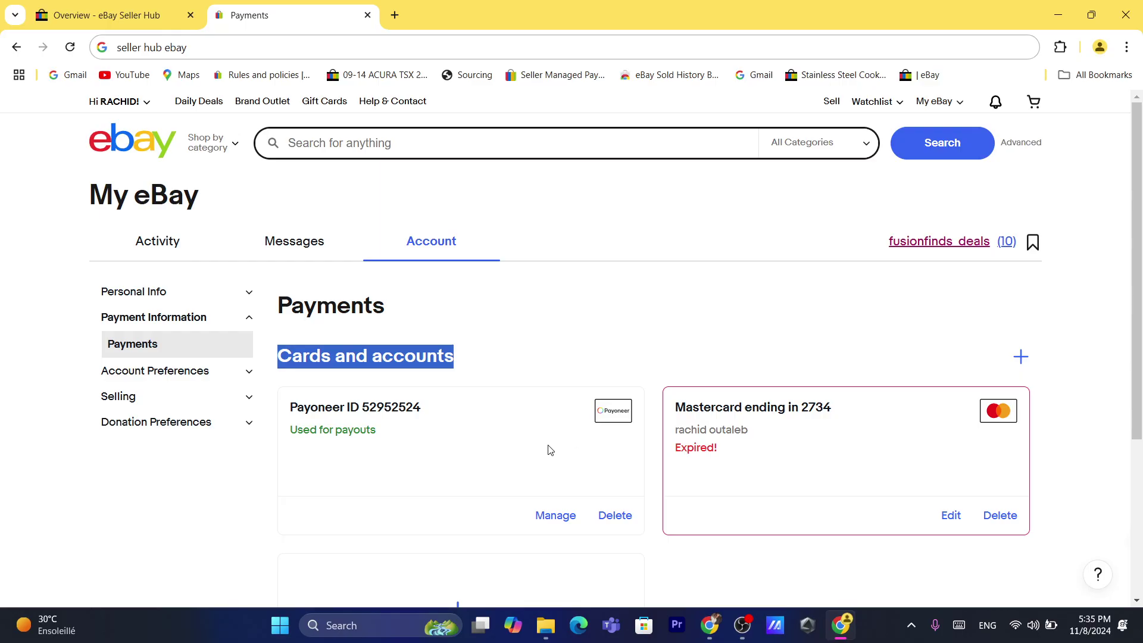
- Start a single listing and scroll the $90.00 Buy It Now t-shirt draft to List it
{"action": "left_click", "coordinate": [832, 103]}
{"action": "left_click", "coordinate": [625, 48]}
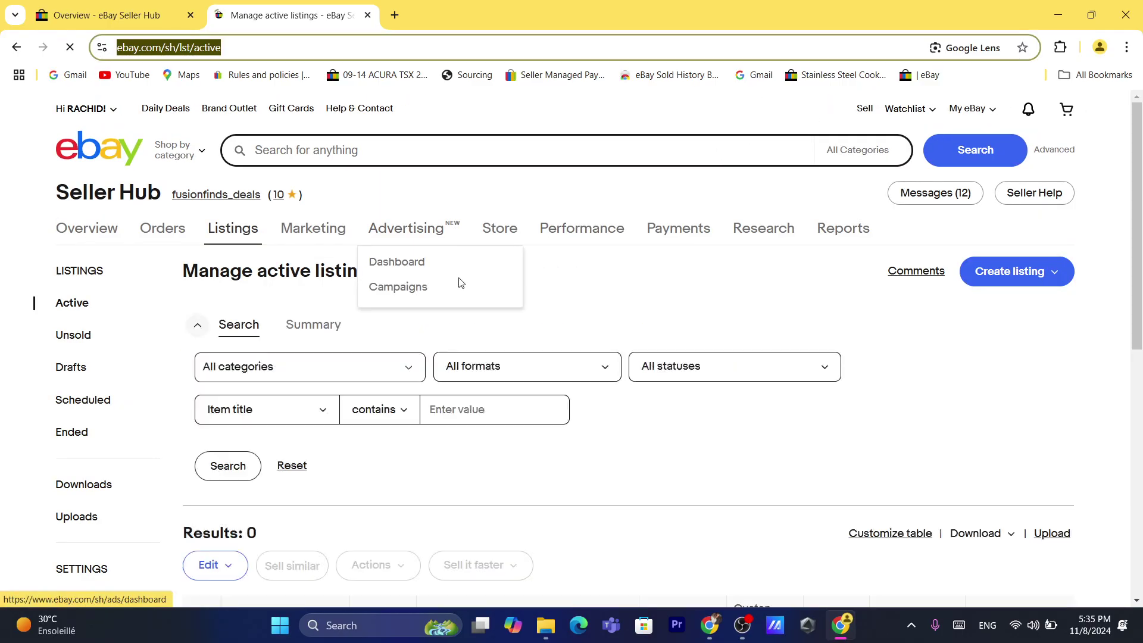
{"action": "left_click", "coordinate": [1018, 277]}
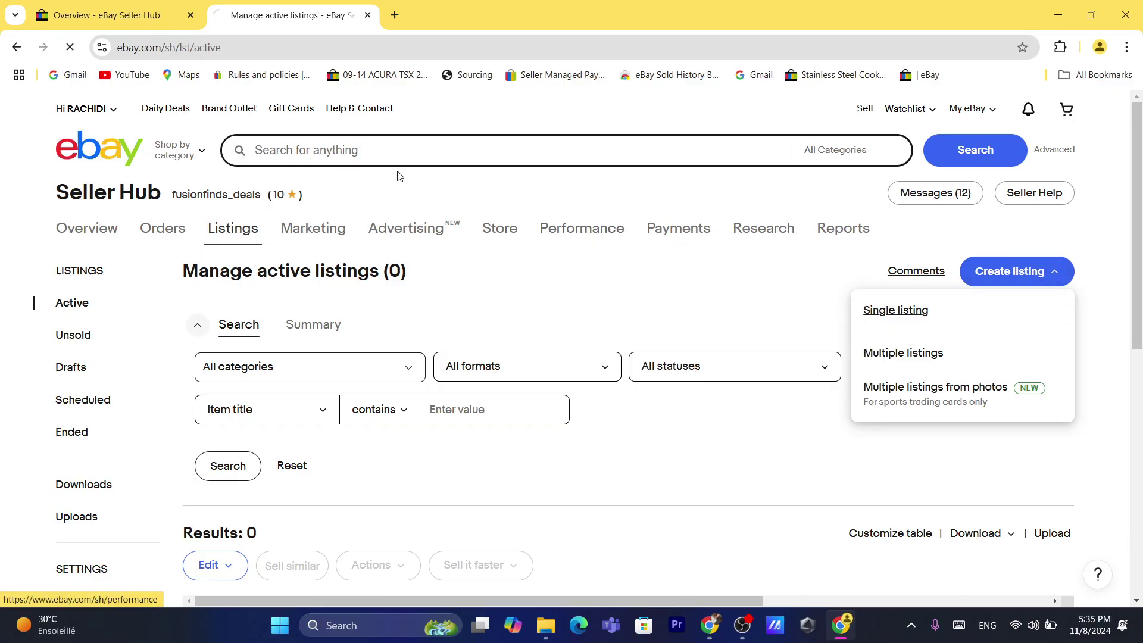
{"action": "left_click", "coordinate": [953, 310]}
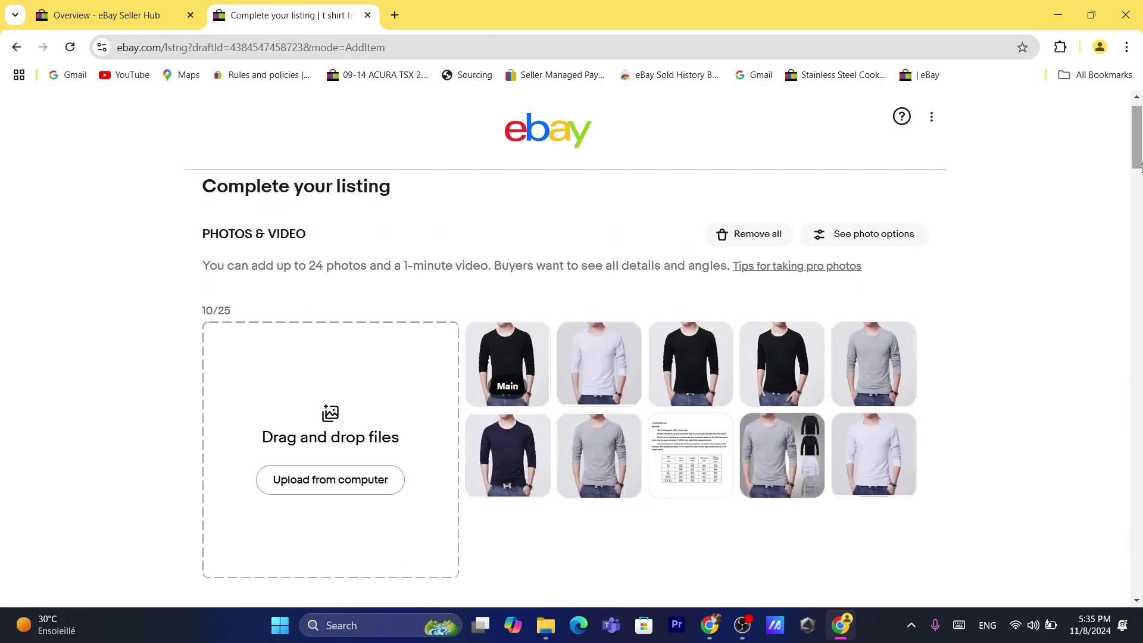
{"action": "left_click_drag", "start_coordinate": [1136, 152], "coordinate": [1137, 581]}
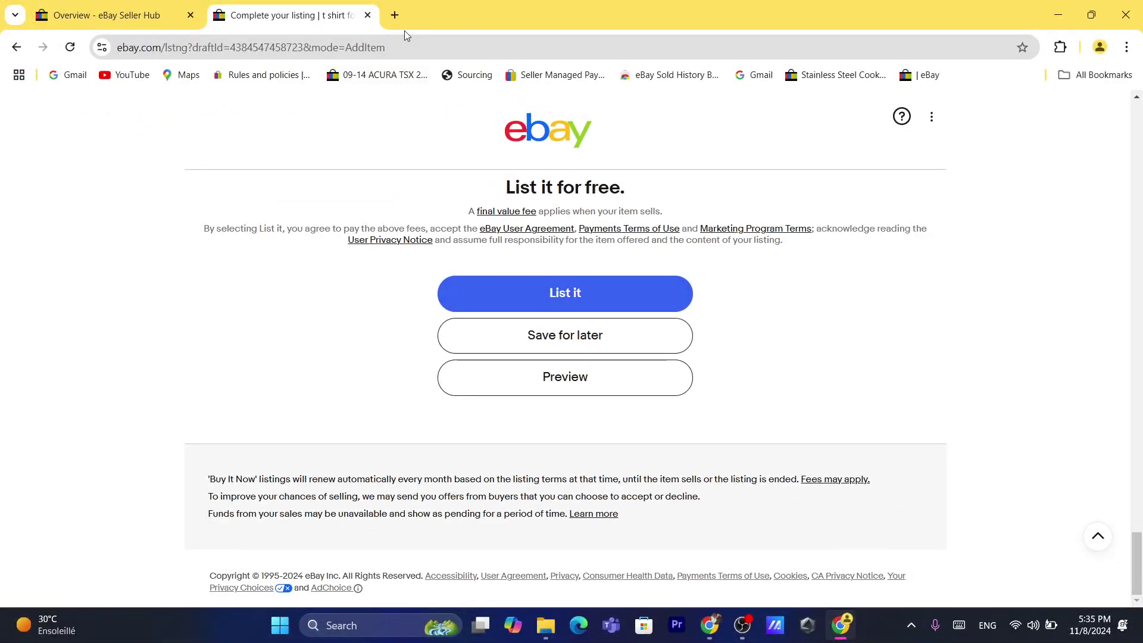
{"action": "left_click", "coordinate": [428, 44]}
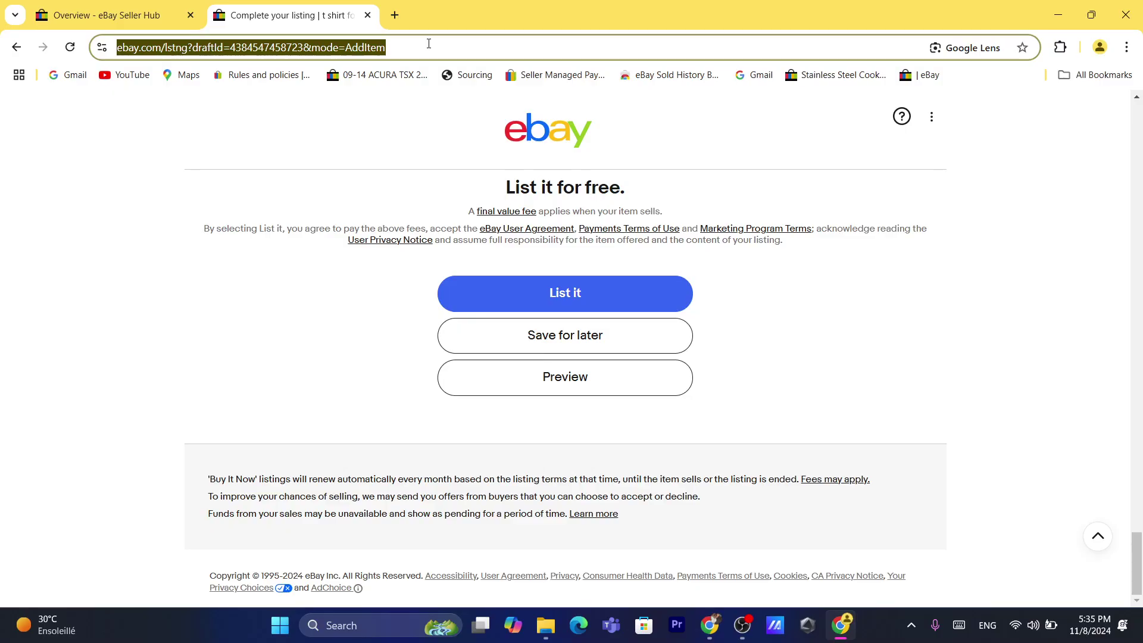
{"action": "type", "text": "s"}
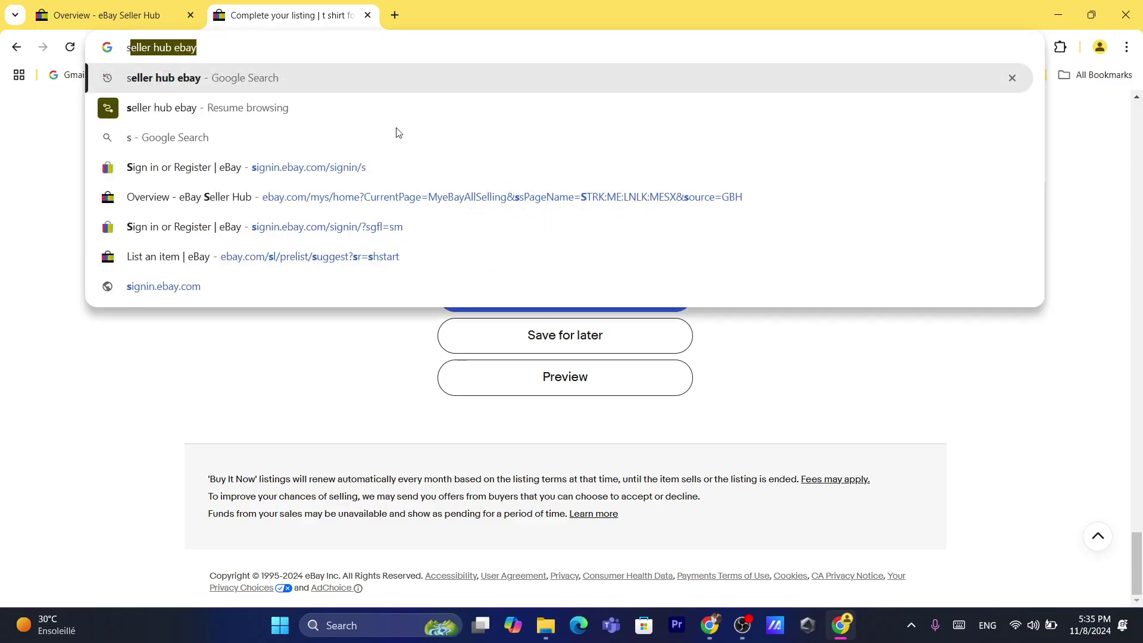
{"action": "left_click", "coordinate": [313, 396]}
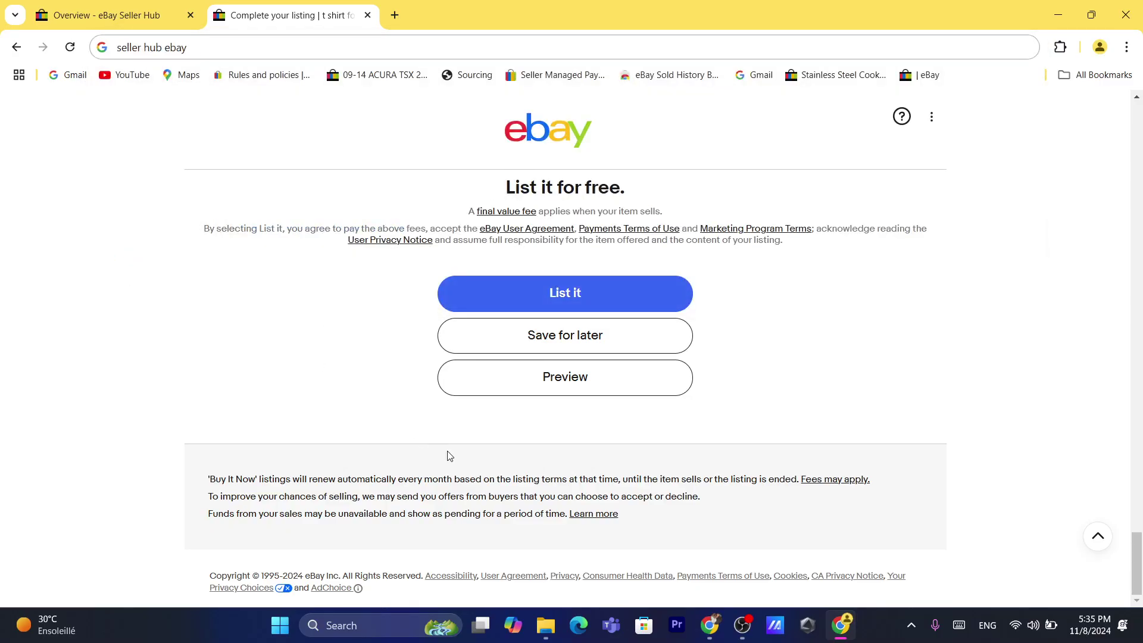